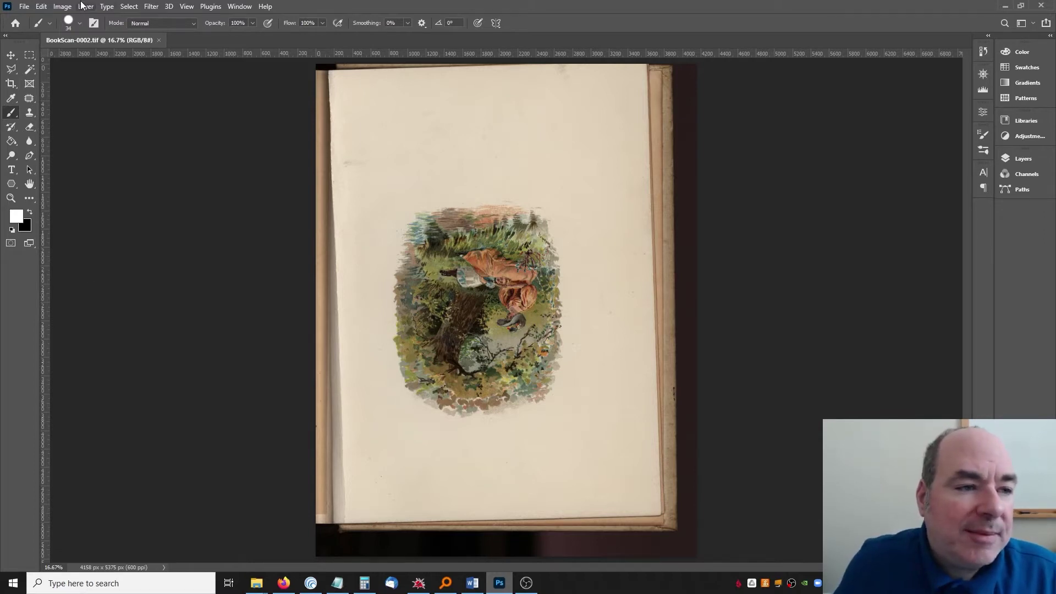
# Rotate the BookScan-0002.tif page 180° so the seated-woman illustration stands upright
pyautogui.click(62, 6)
pyautogui.moveTo(117, 112)
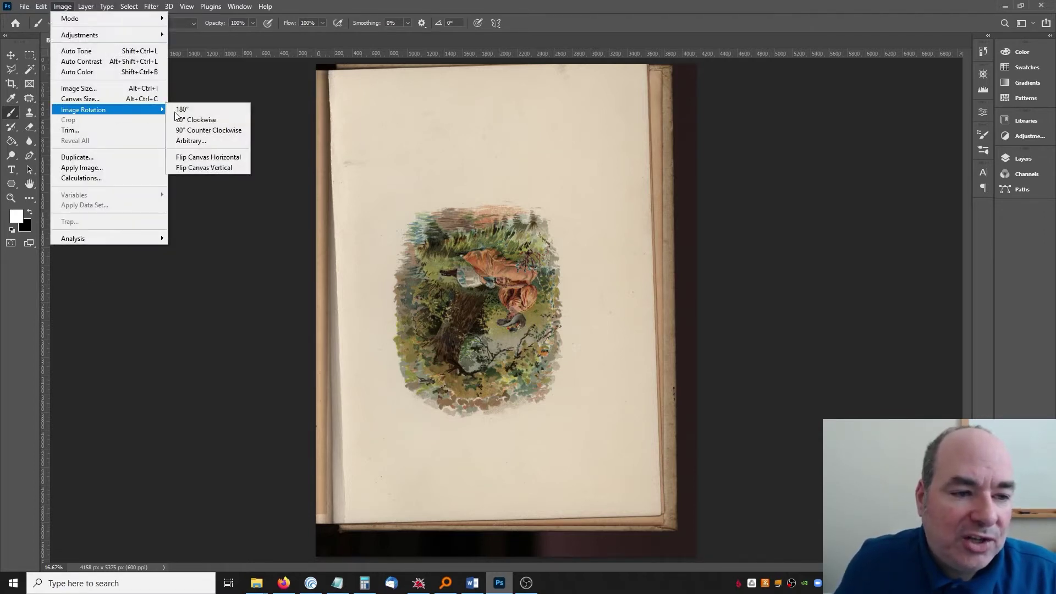
pyautogui.click(181, 110)
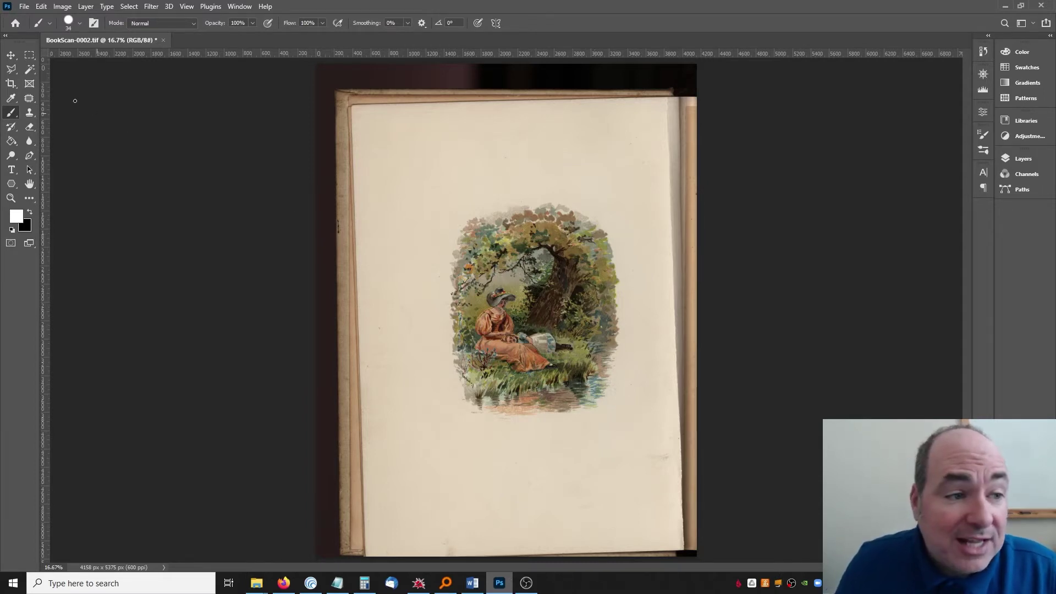
# With the Crop tool, level the page using a Straighten line along its top edge
pyautogui.press('c')
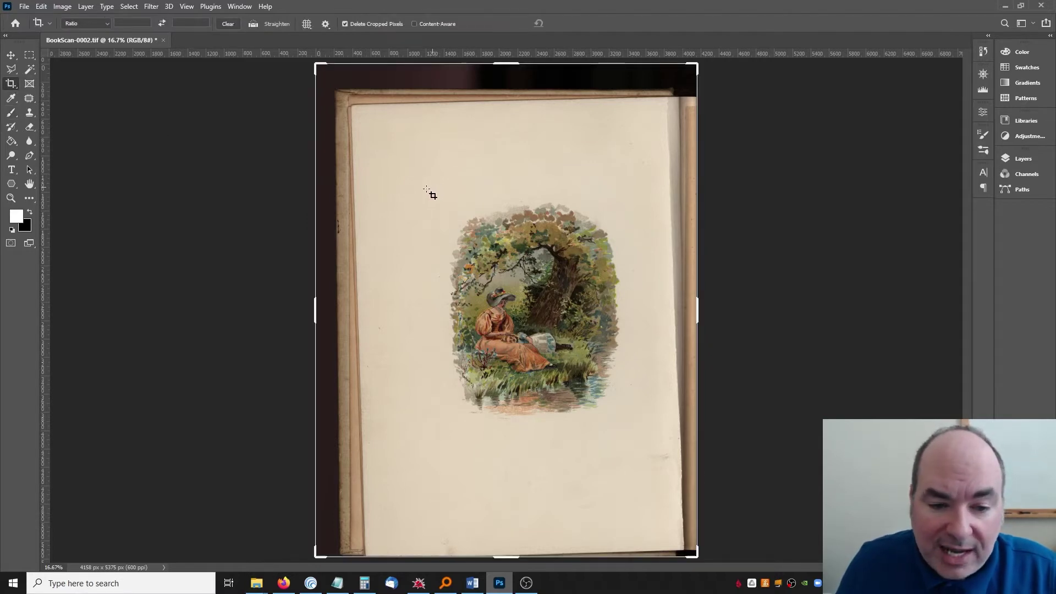
pyautogui.moveTo(426, 189); pyautogui.dragTo(631, 436)
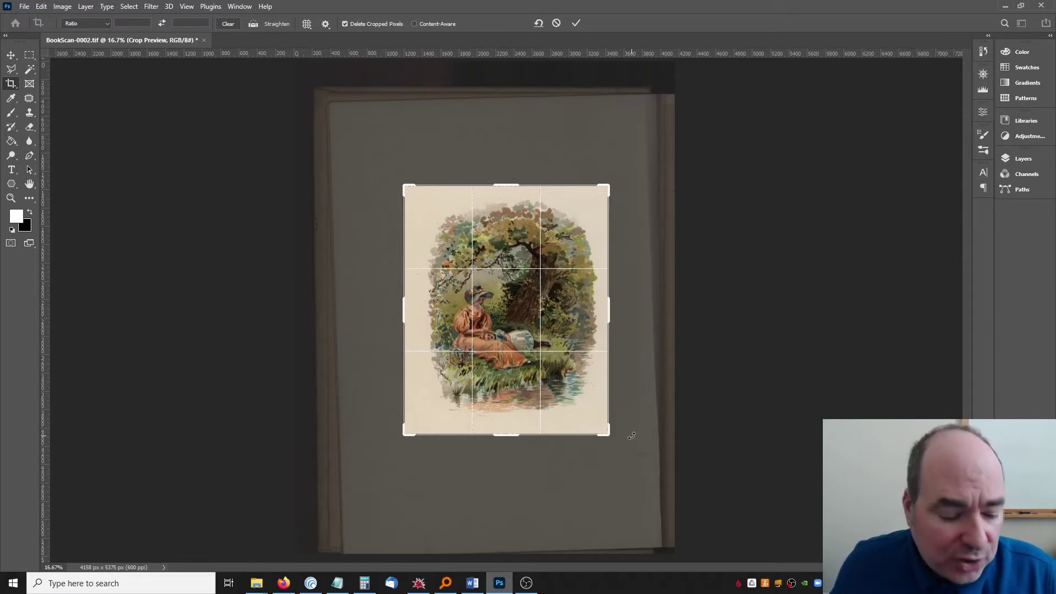
pyautogui.press('Escape')
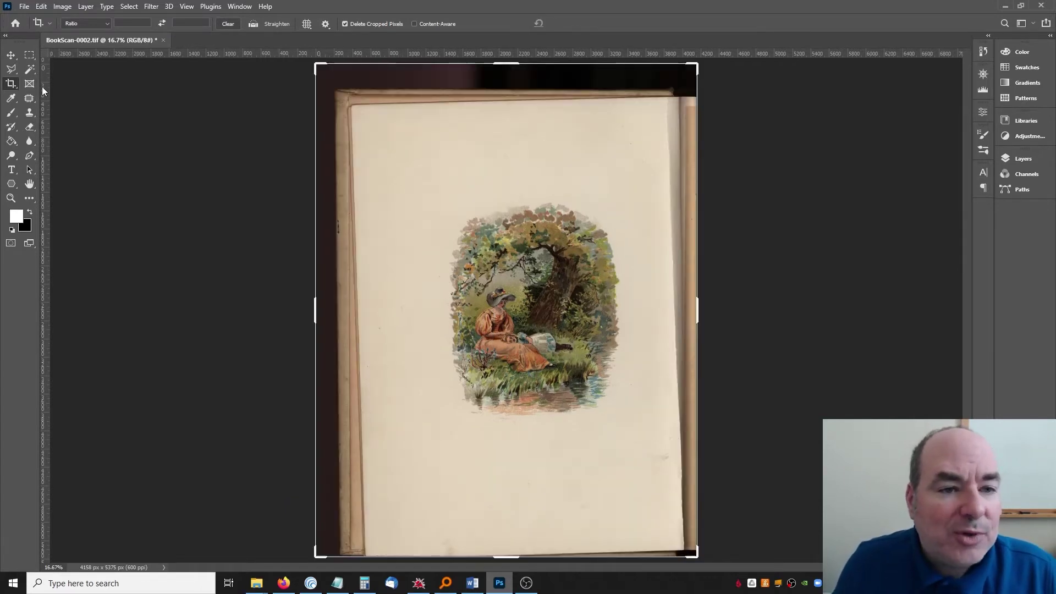
pyautogui.click(252, 27)
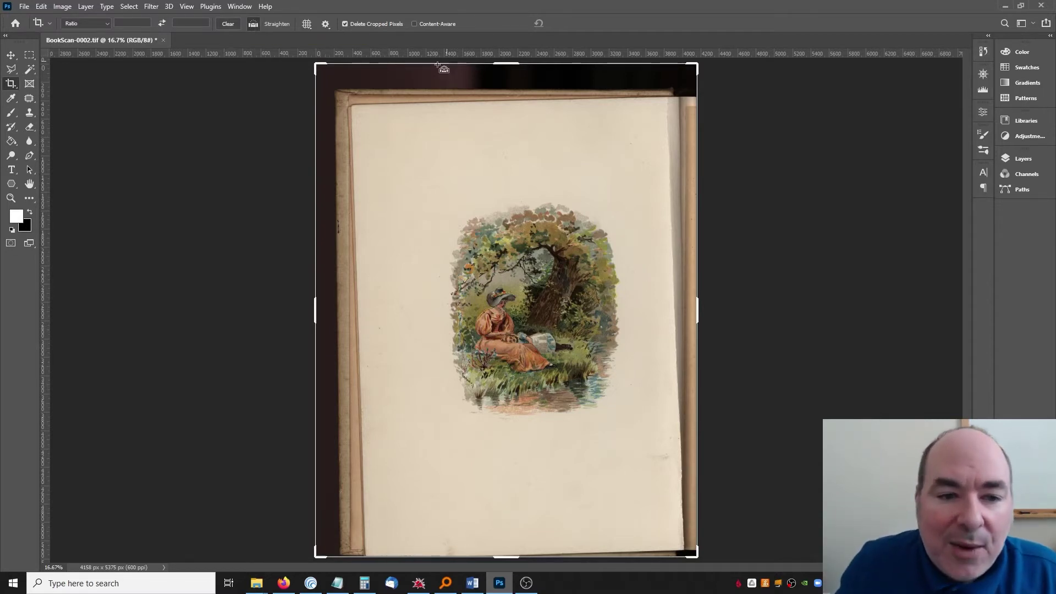
pyautogui.moveTo(374, 104); pyautogui.dragTo(684, 97)
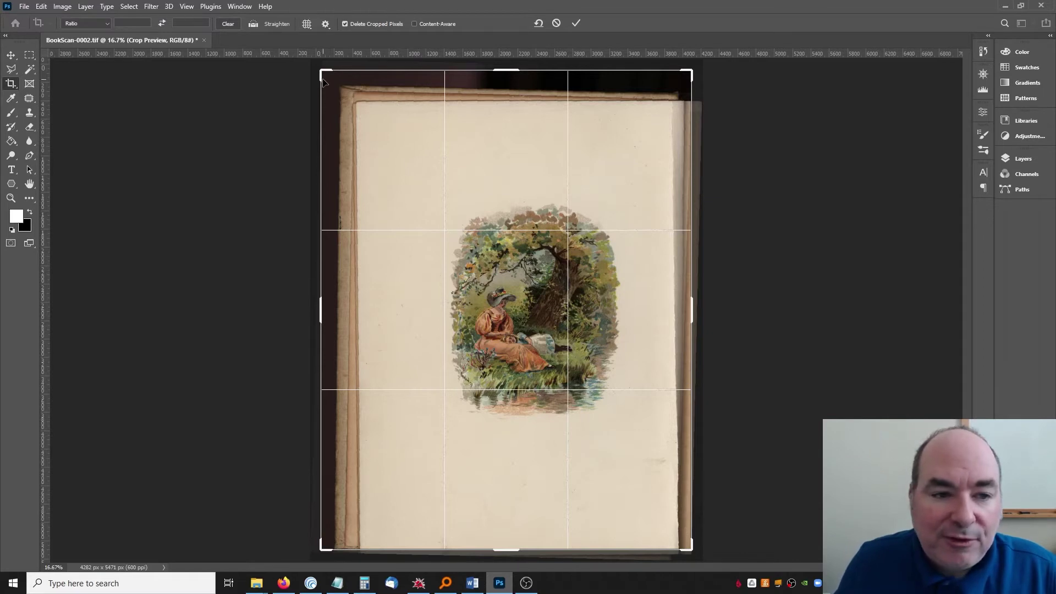
# Pull the crop corners in around the illustration and commit, giving a 2432 × 2893 px page
pyautogui.moveTo(323, 76); pyautogui.dragTo(375, 130)
pyautogui.moveTo(638, 493); pyautogui.dragTo(622, 443)
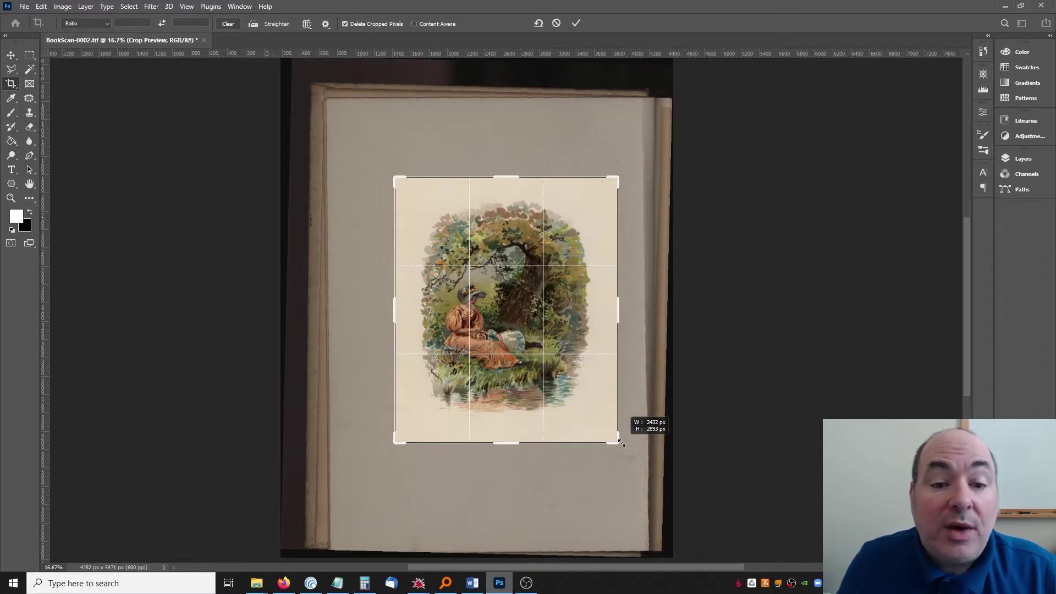
pyautogui.moveTo(622, 444); pyautogui.dragTo(622, 443)
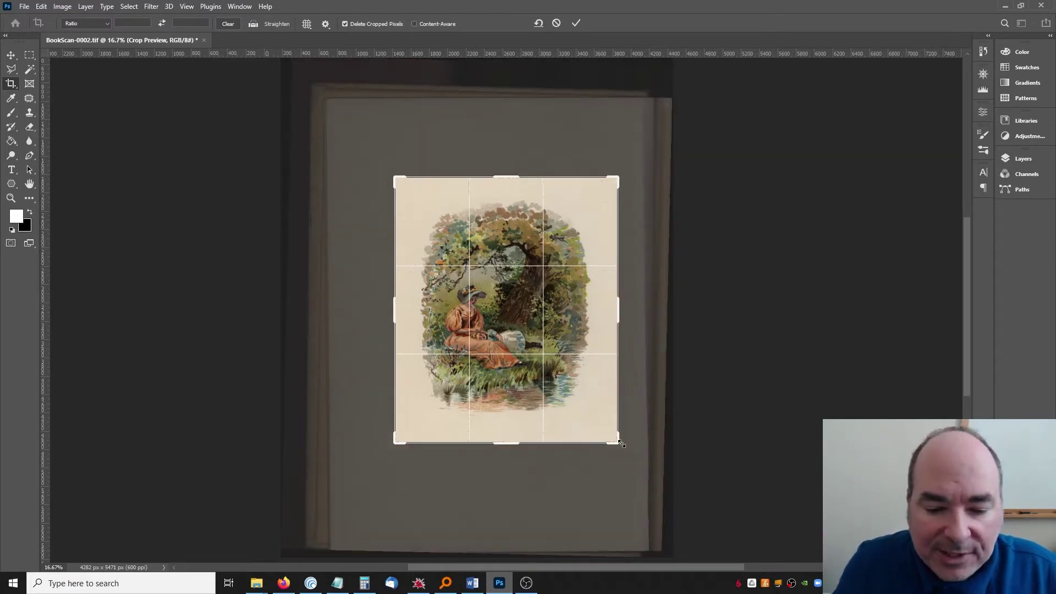
pyautogui.moveTo(509, 443); pyautogui.dragTo(510, 443)
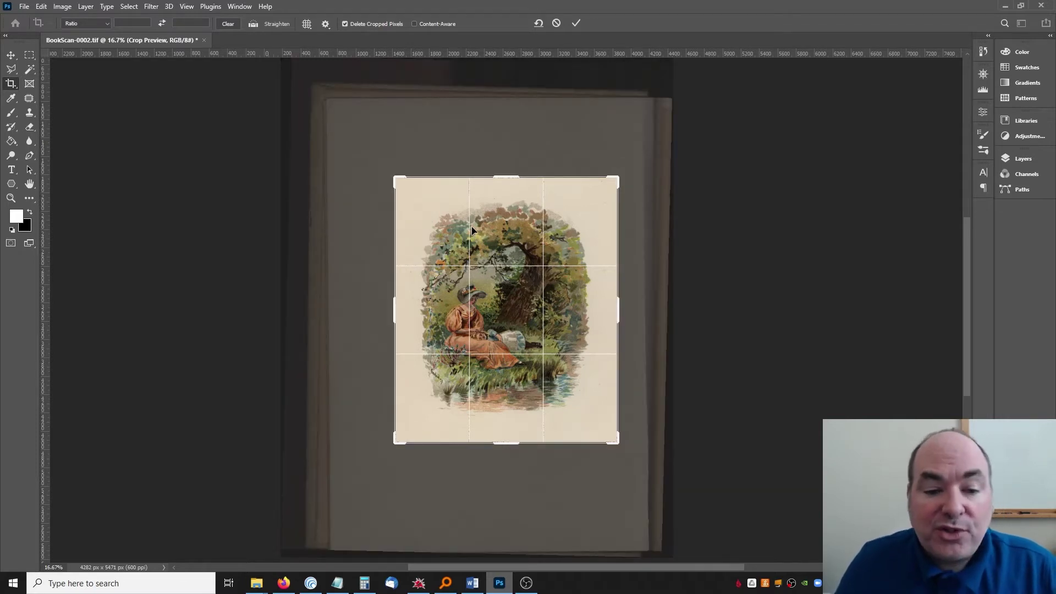
pyautogui.doubleClick(509, 244)
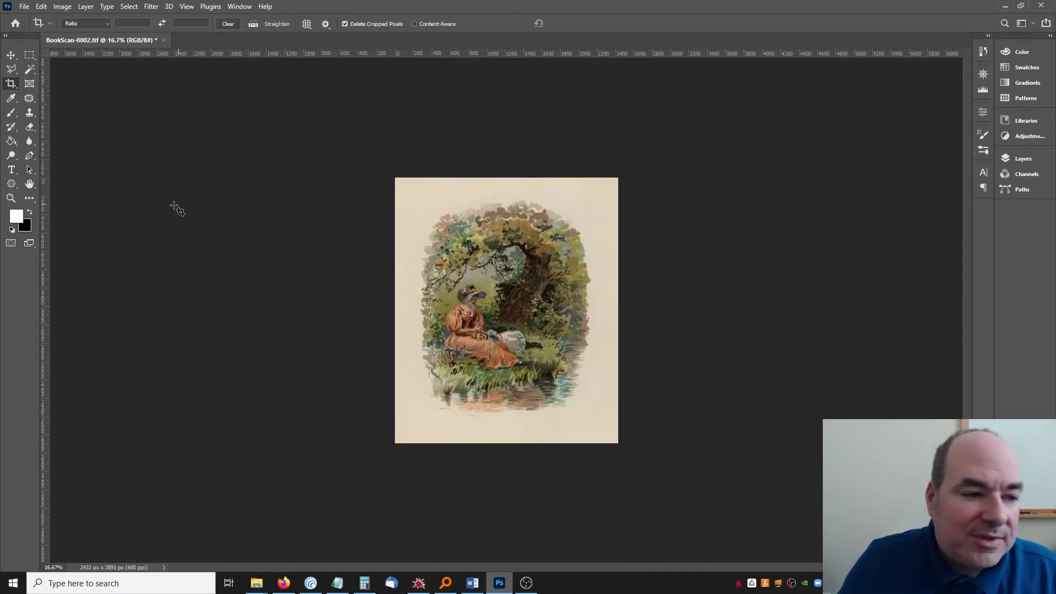
pyautogui.click(11, 198)
# Fit the cropped illustration to the window, then view it at actual pixel size
pyautogui.click(323, 22)
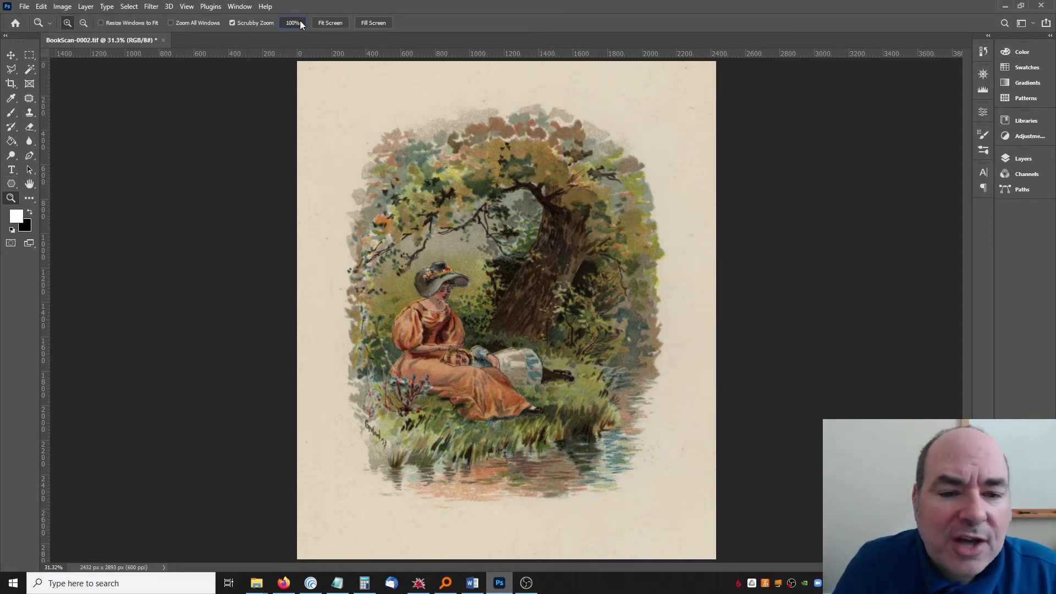
pyautogui.click(297, 22)
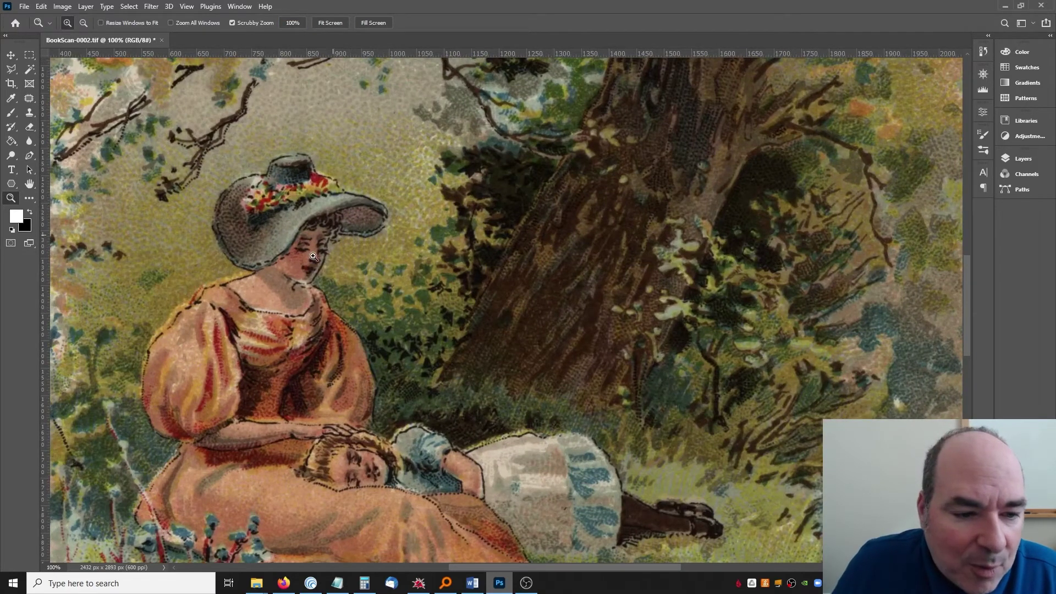
pyautogui.moveTo(299, 259); pyautogui.dragTo(419, 271)
pyautogui.scroll(5, 561, 303)
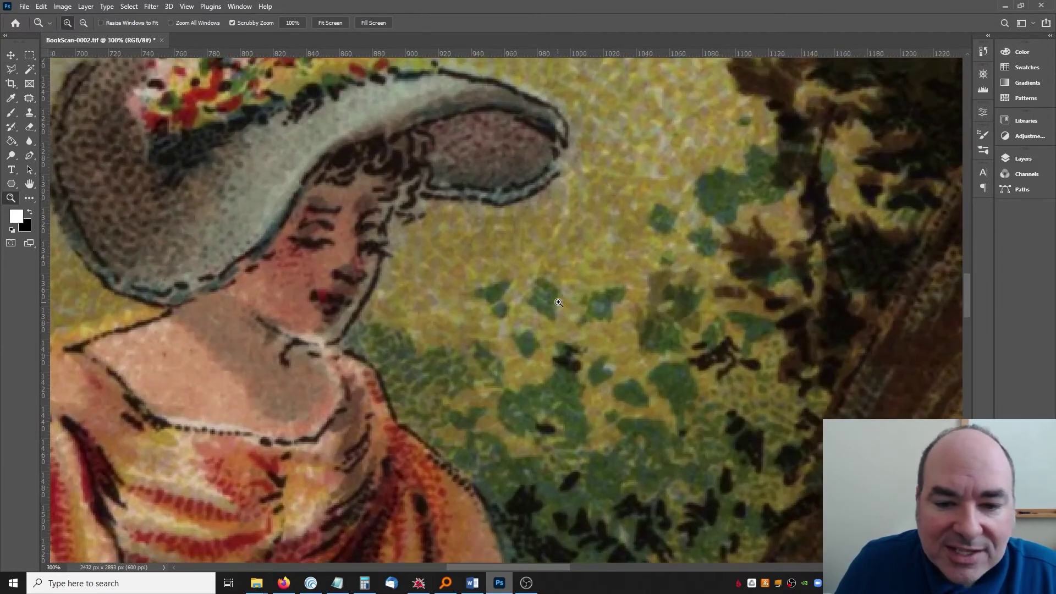
pyautogui.scroll(1, 560, 302)
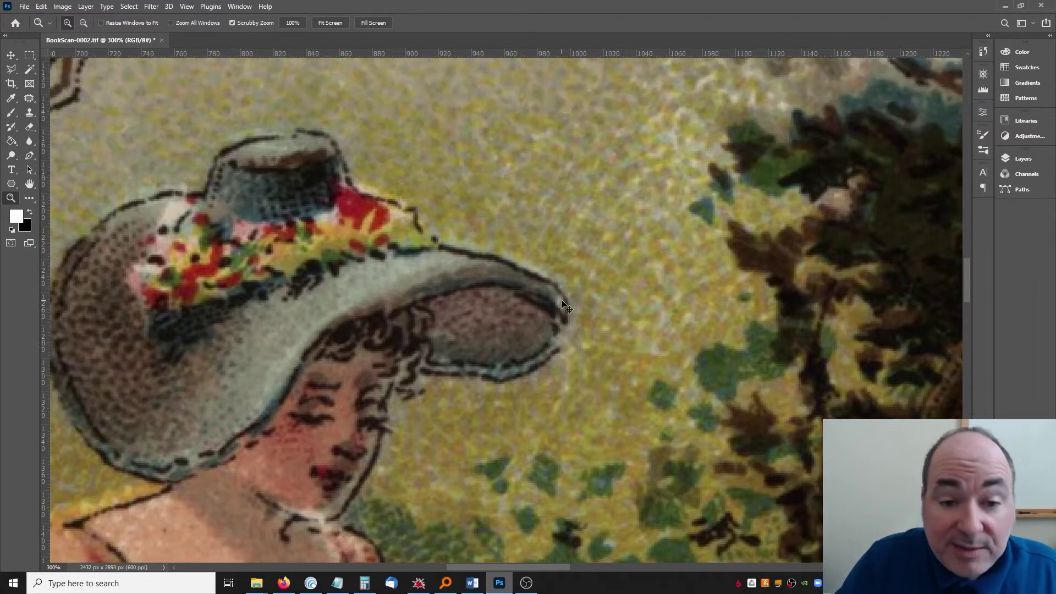
pyautogui.hotkey('ctrl', '-')
pyautogui.hotkey('ctrl', '-')
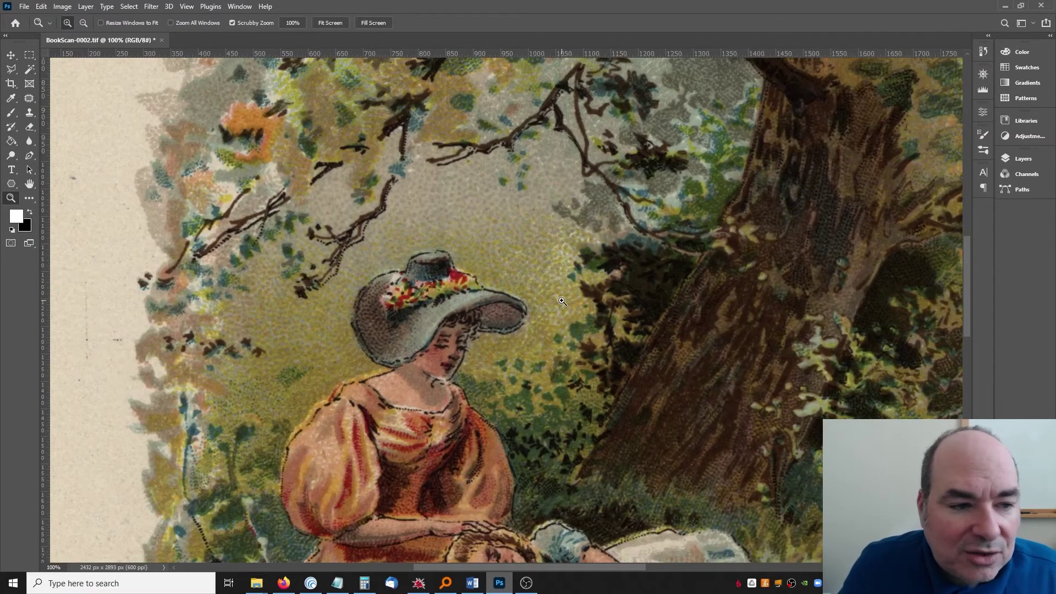
pyautogui.scroll(1, 563, 301)
pyautogui.scroll(3, 562, 301)
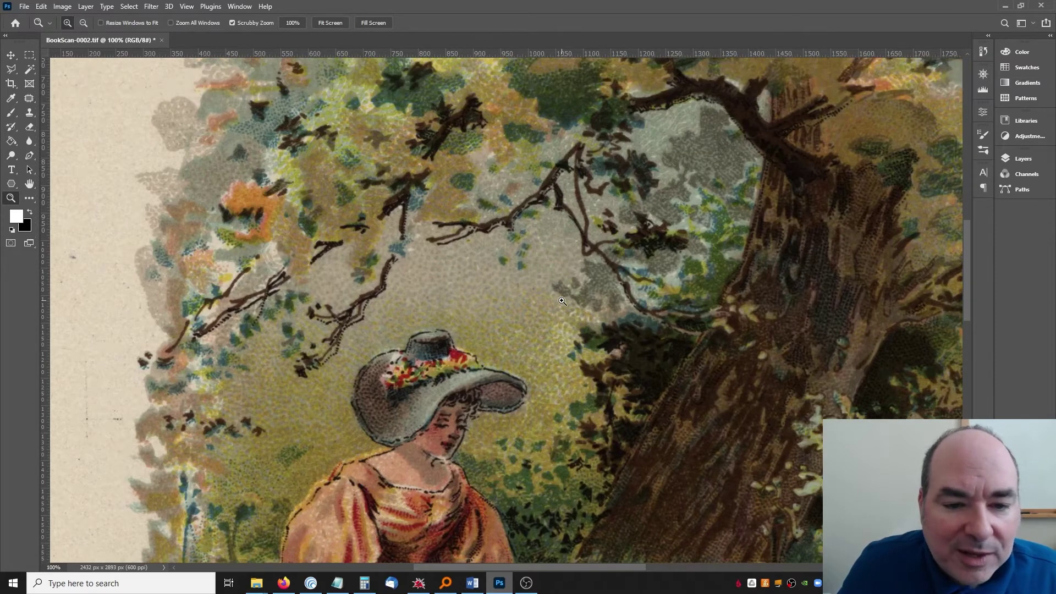
pyautogui.scroll(1, 562, 301)
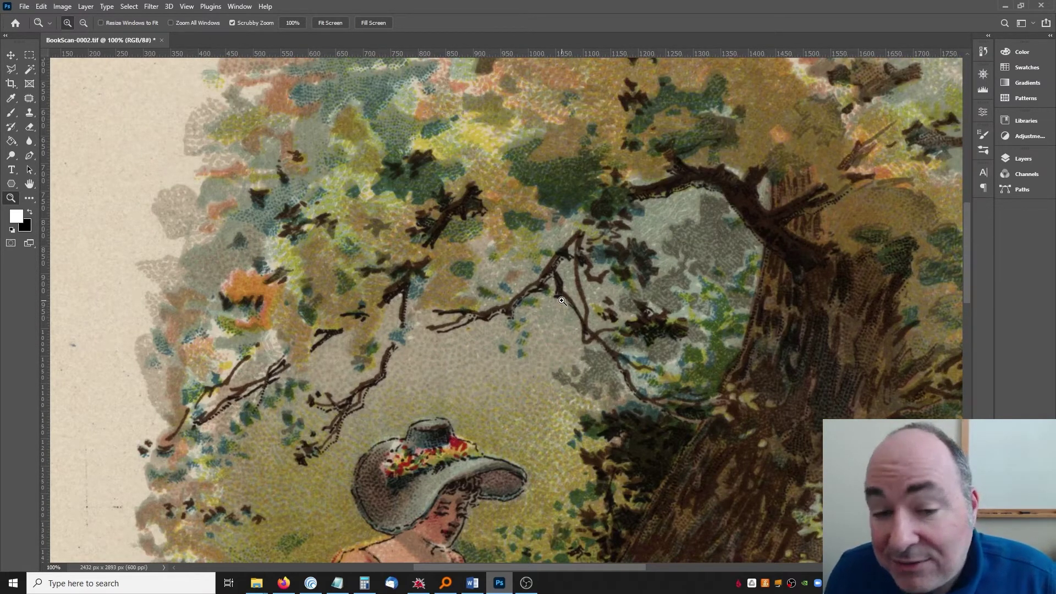
pyautogui.scroll(2, 562, 301)
pyautogui.scroll(1, 562, 301)
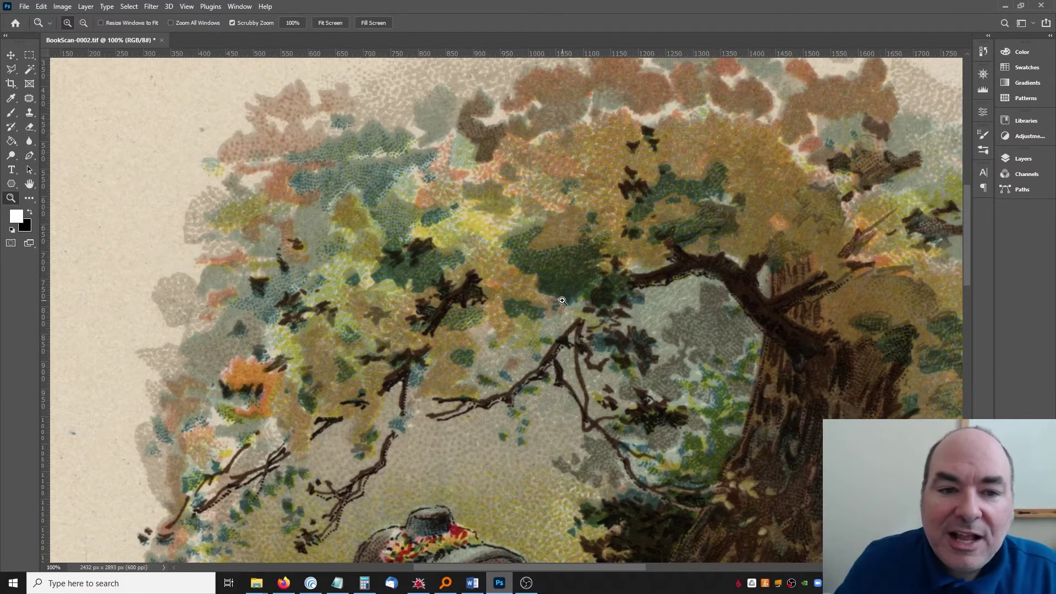
pyautogui.scroll(3, 562, 301)
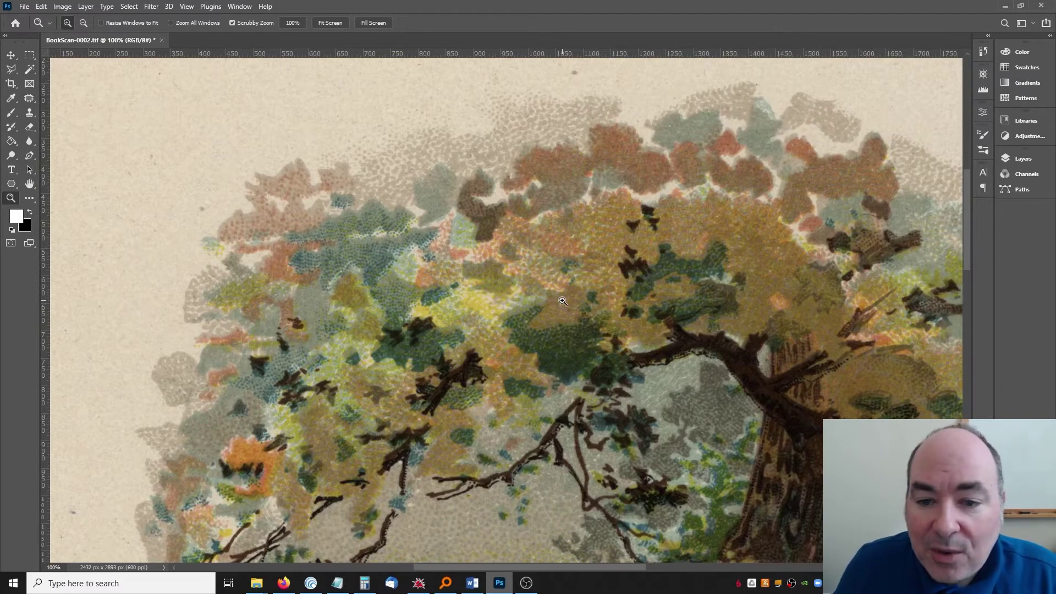
pyautogui.scroll(-9, 562, 301)
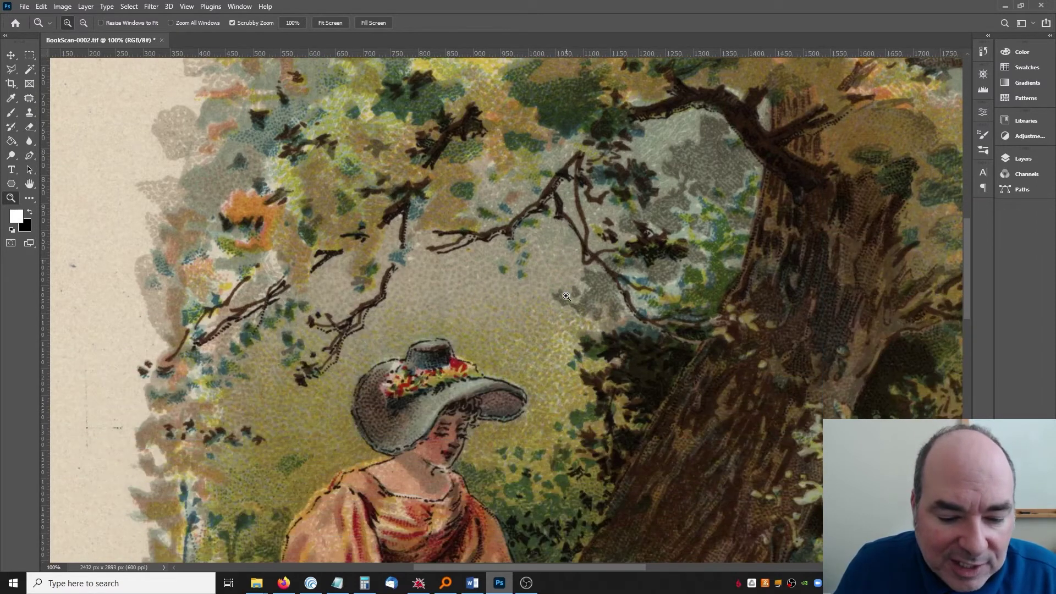
pyautogui.scroll(-11, 567, 297)
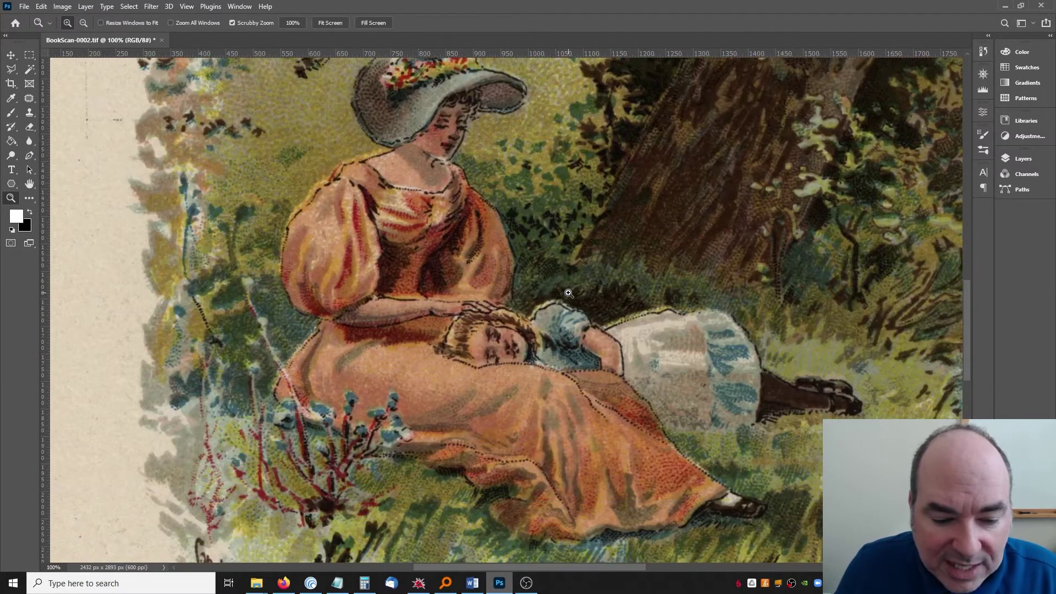
pyautogui.scroll(-7, 569, 293)
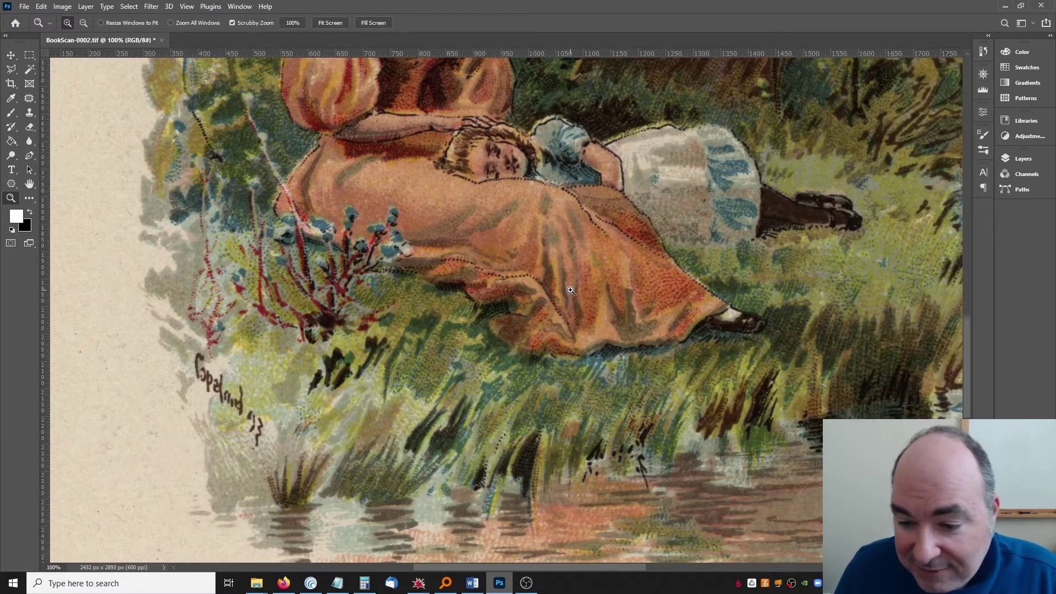
pyautogui.scroll(-4, 571, 289)
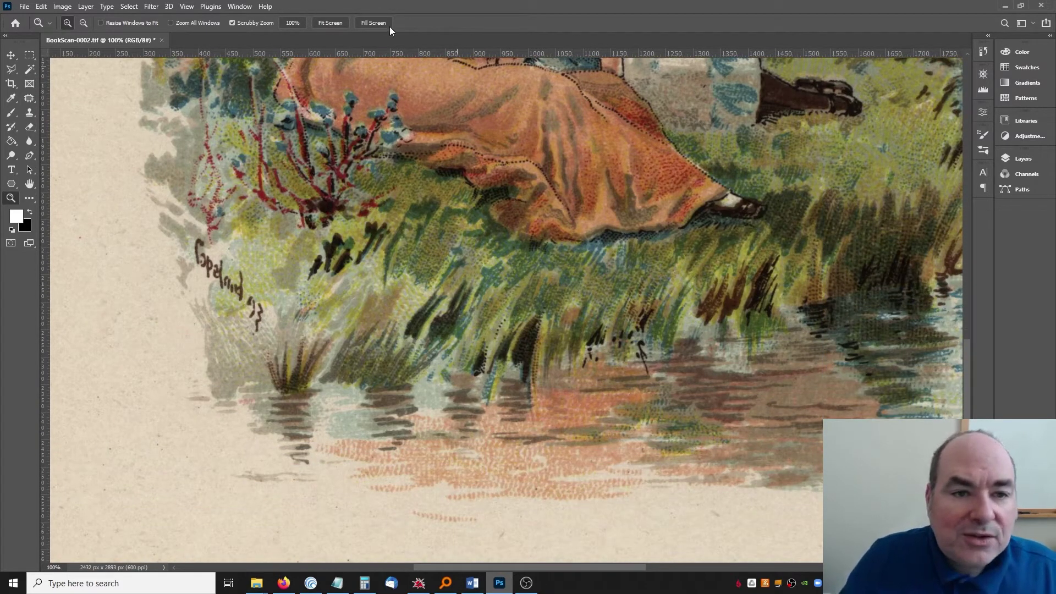
pyautogui.click(375, 22)
pyautogui.click(341, 23)
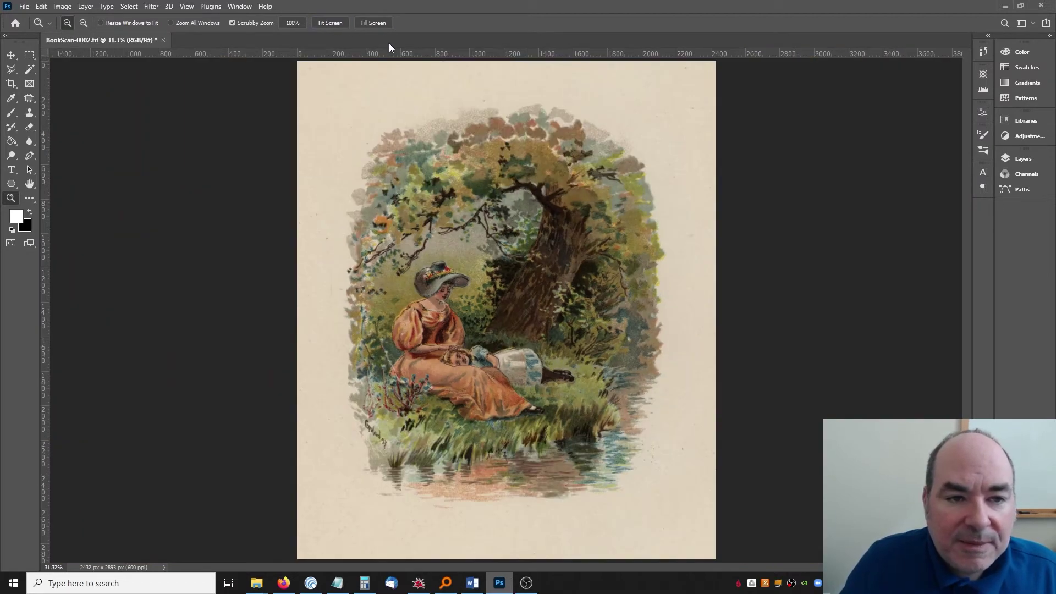
# In Levels, try lowering the overall RGB white input to about 181 to whiten the page
pyautogui.hotkey('ctrl', 'l')
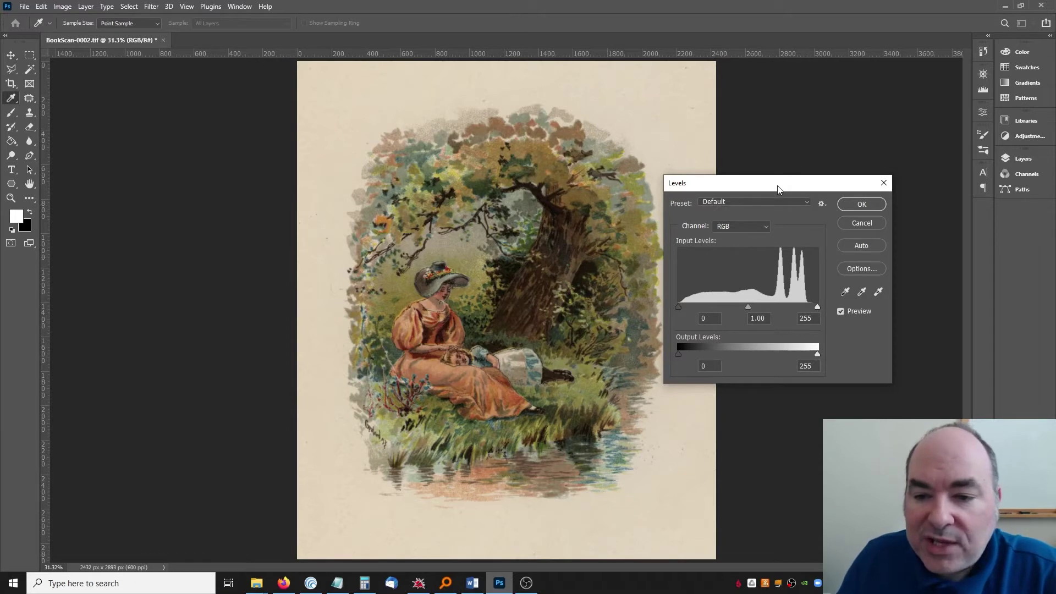
pyautogui.moveTo(780, 185); pyautogui.dragTo(846, 108)
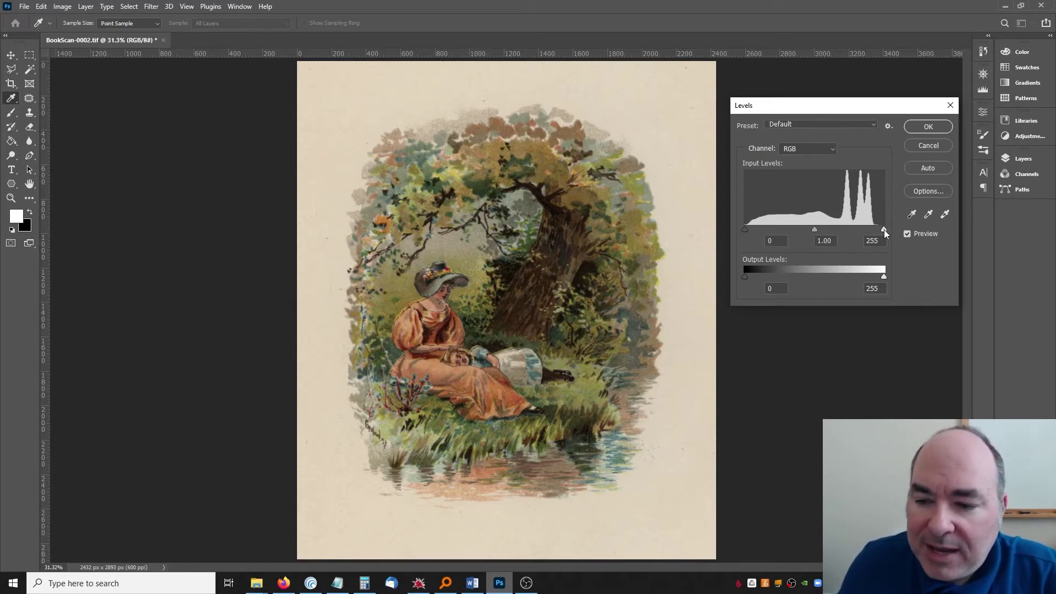
pyautogui.moveTo(884, 230); pyautogui.dragTo(854, 227)
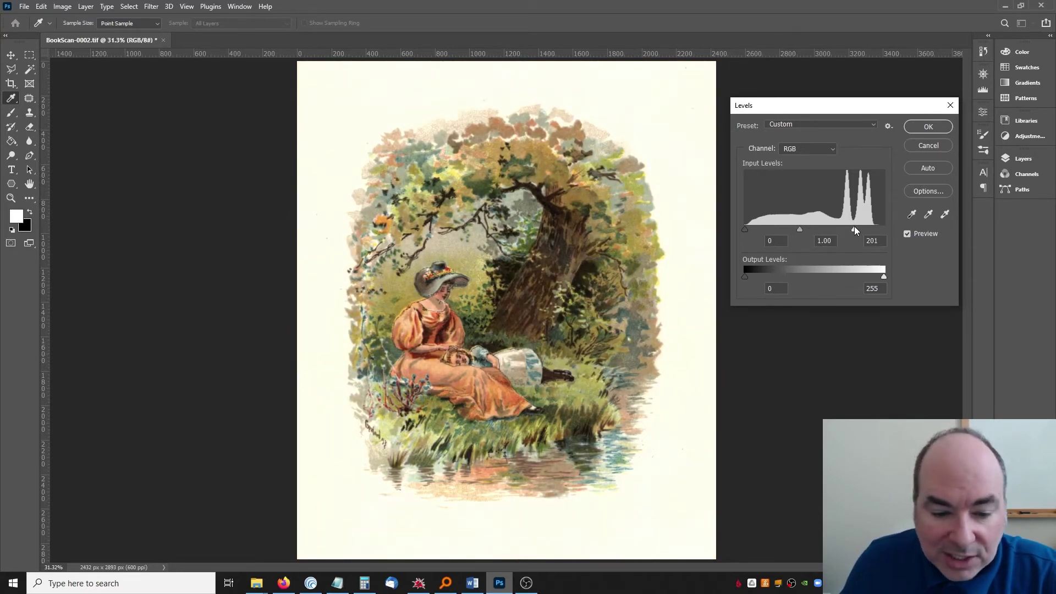
pyautogui.click(854, 228)
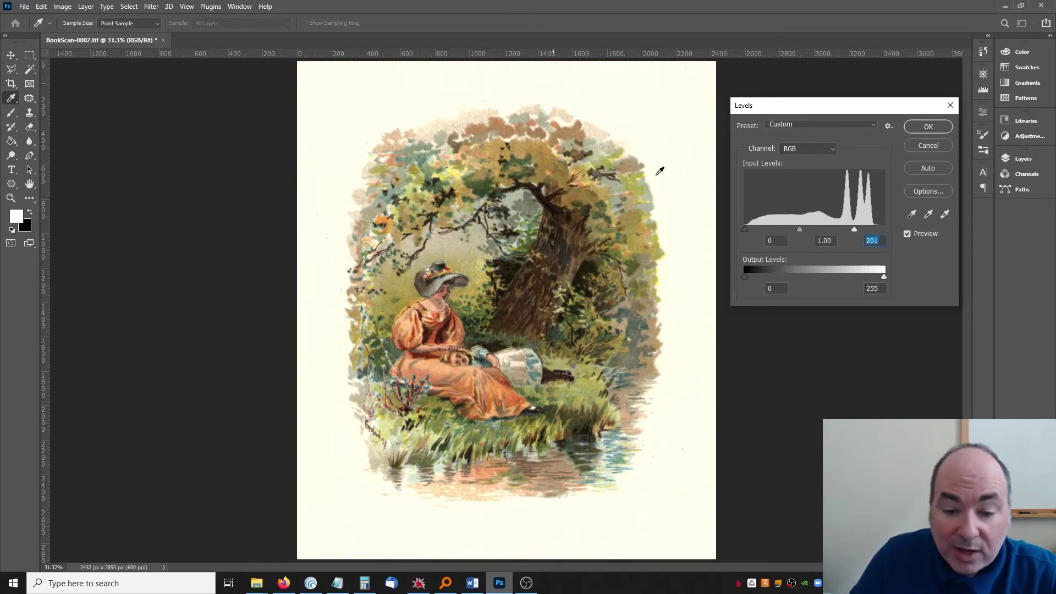
pyautogui.moveTo(854, 230); pyautogui.dragTo(841, 230)
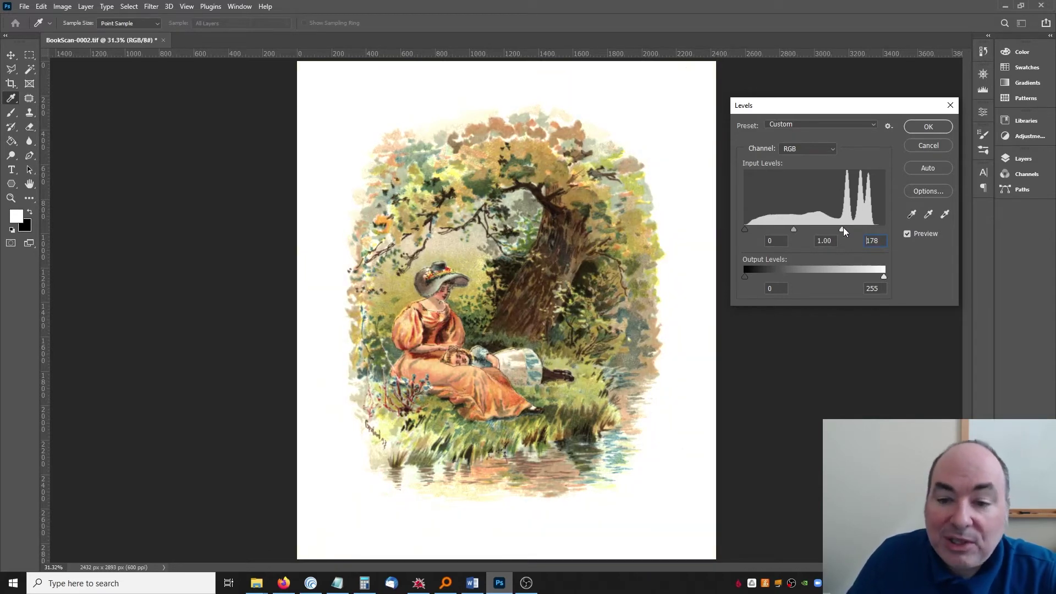
pyautogui.moveTo(845, 231); pyautogui.dragTo(844, 230)
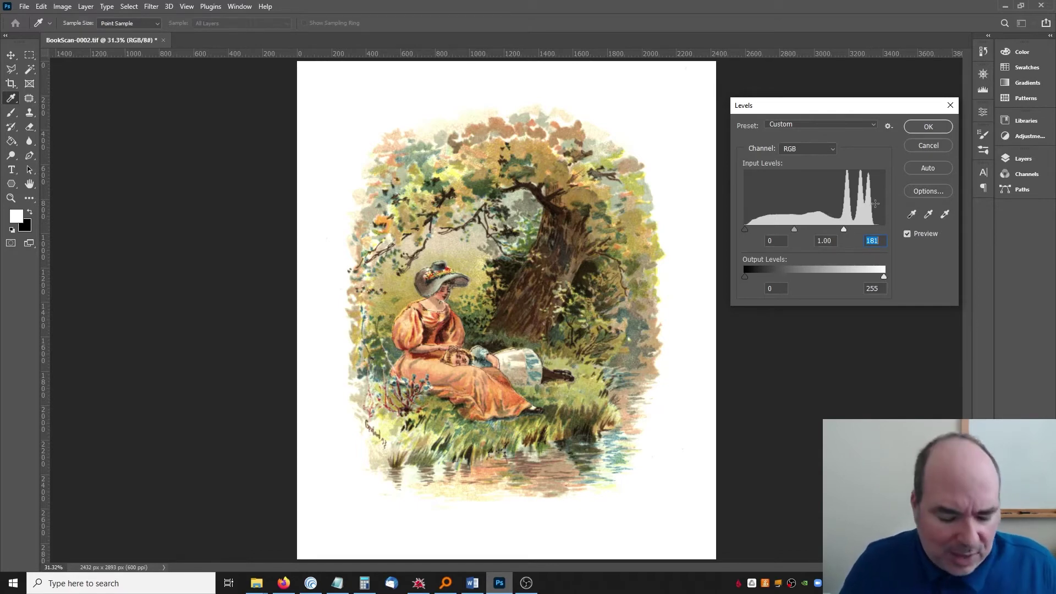
pyautogui.press('alt')
# Reset Levels to defaults and inspect the Red, Green and Blue channel histograms
pyautogui.keyDown('alt'); pyautogui.click(928, 144); pyautogui.keyUp('alt')
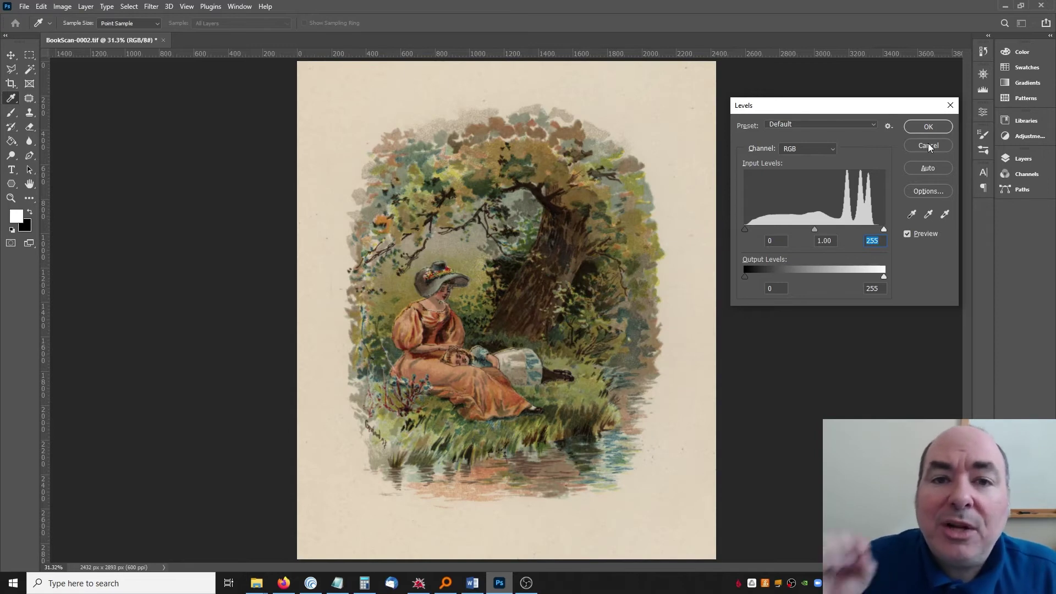
pyautogui.click(809, 151)
pyautogui.click(803, 169)
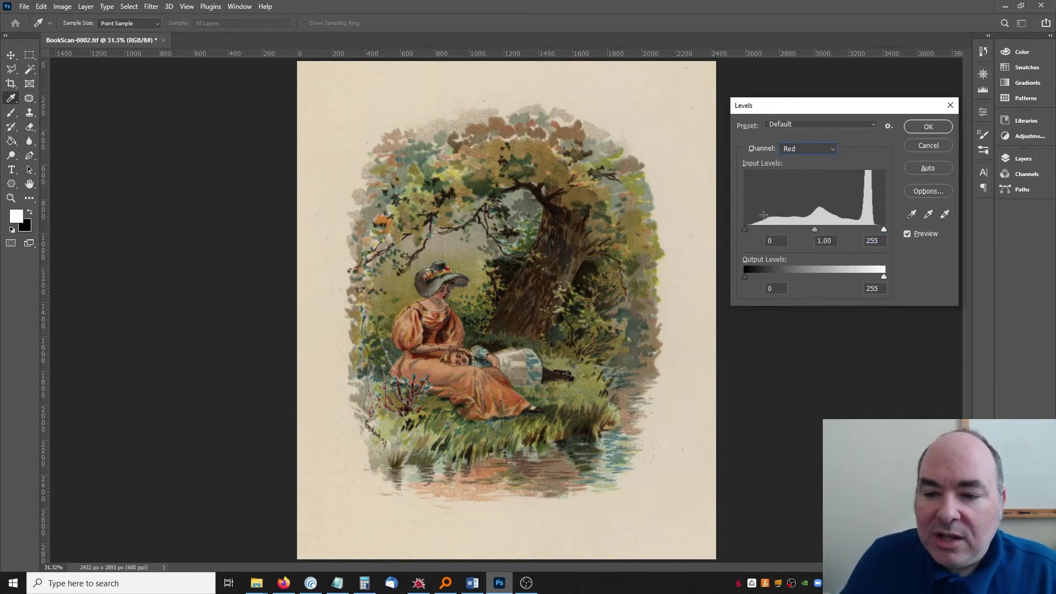
pyautogui.click(813, 149)
pyautogui.click(812, 170)
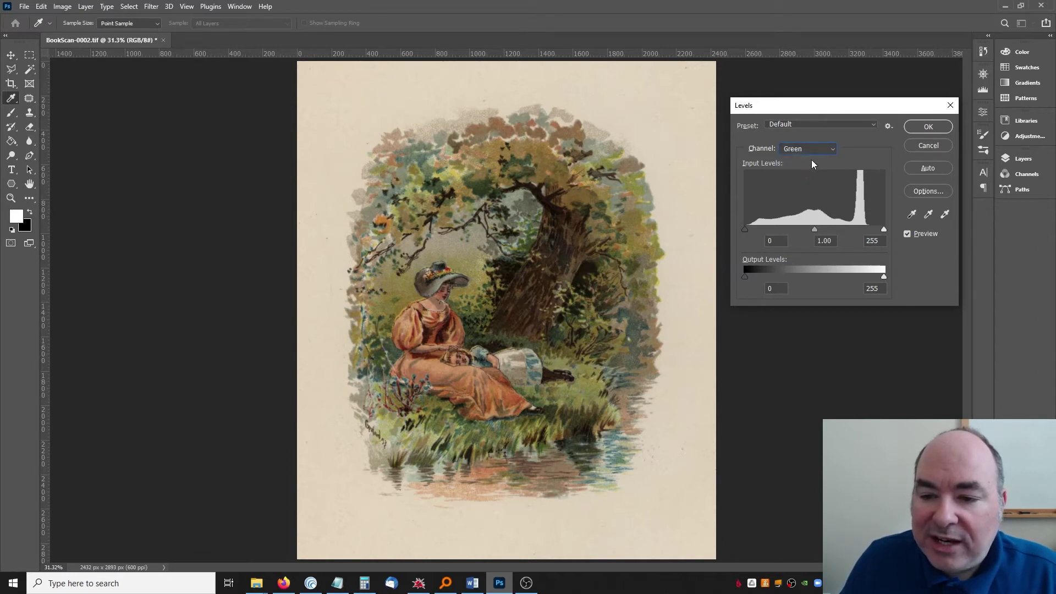
pyautogui.click(811, 150)
pyautogui.click(809, 188)
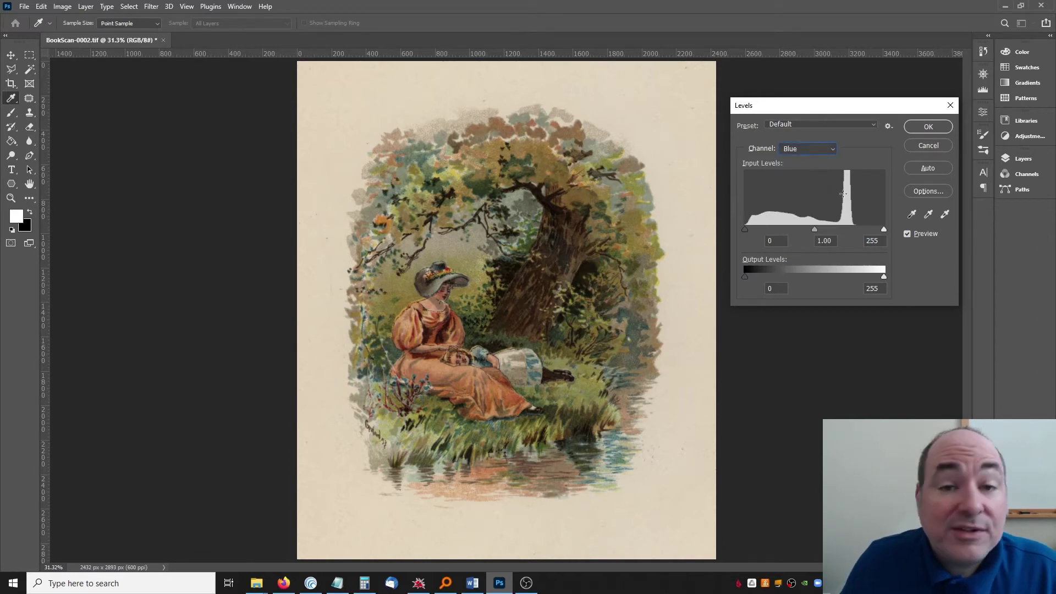
pyautogui.click(814, 149)
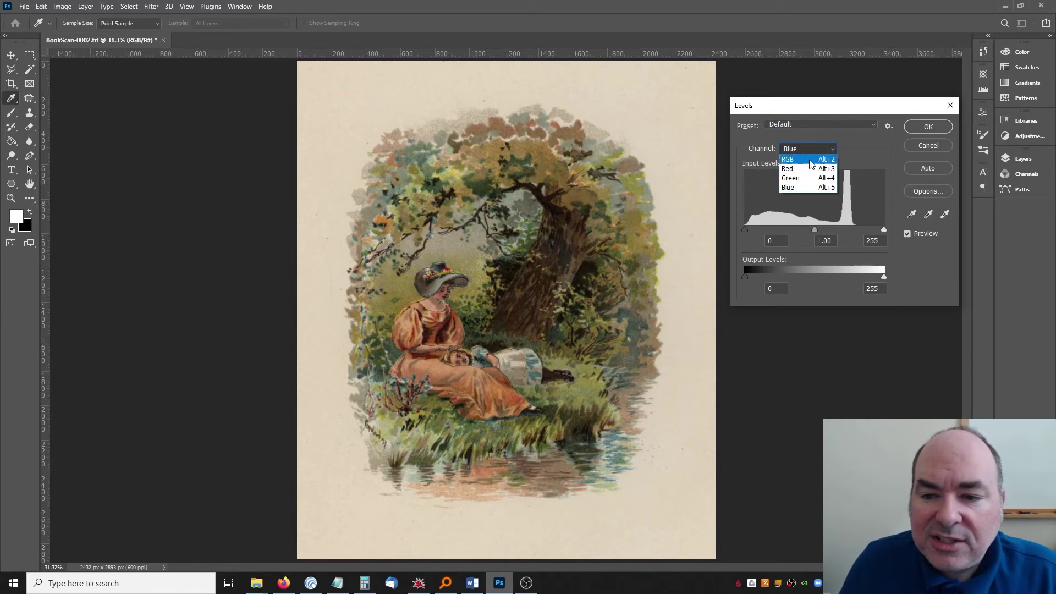
pyautogui.click(809, 163)
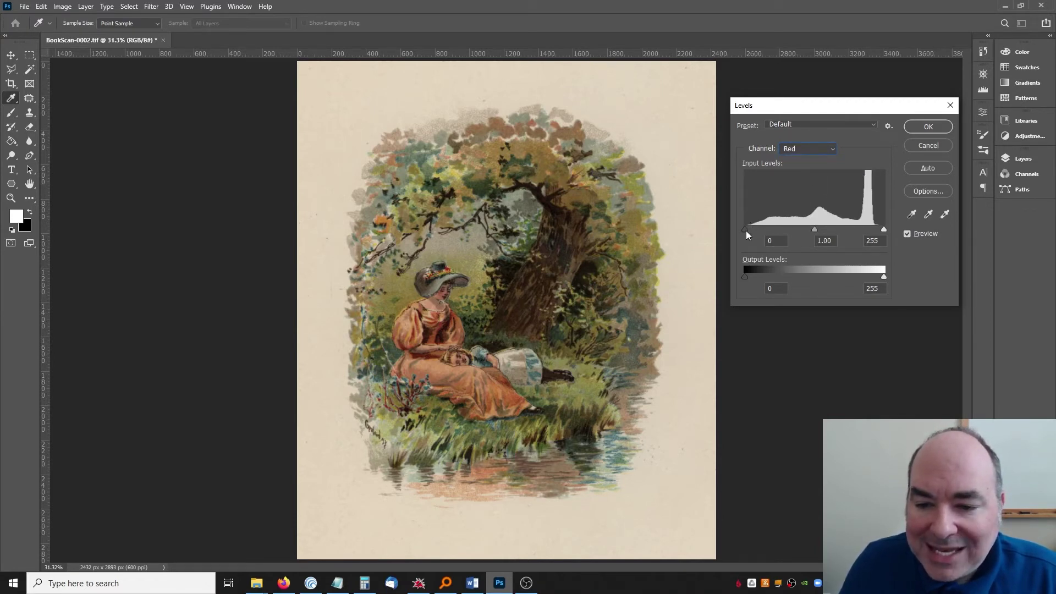
# Set the Red channel input levels to black 10 and white 208
pyautogui.moveTo(746, 230); pyautogui.dragTo(751, 230)
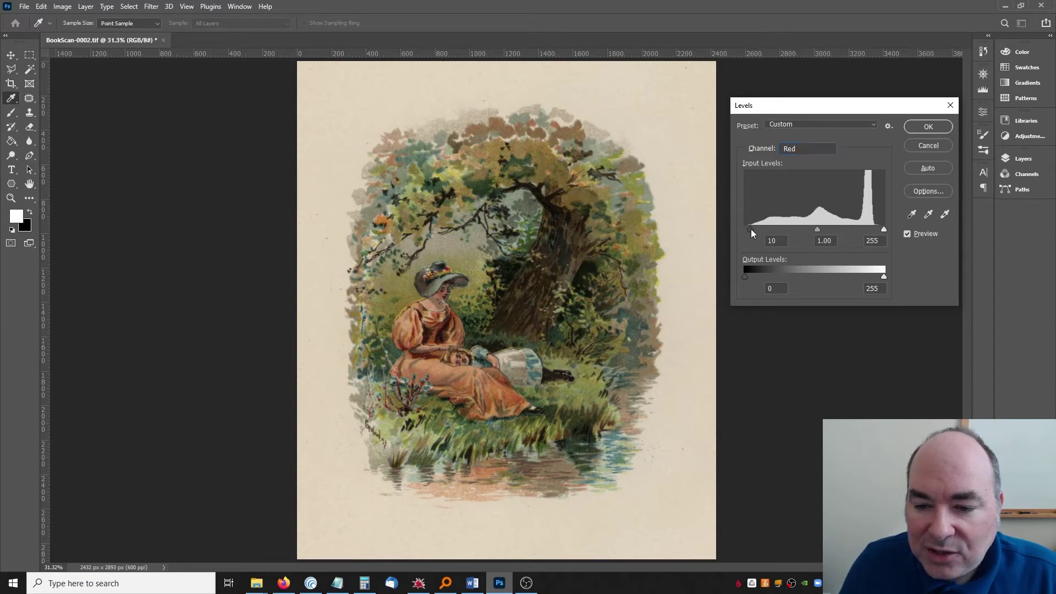
pyautogui.click(751, 229)
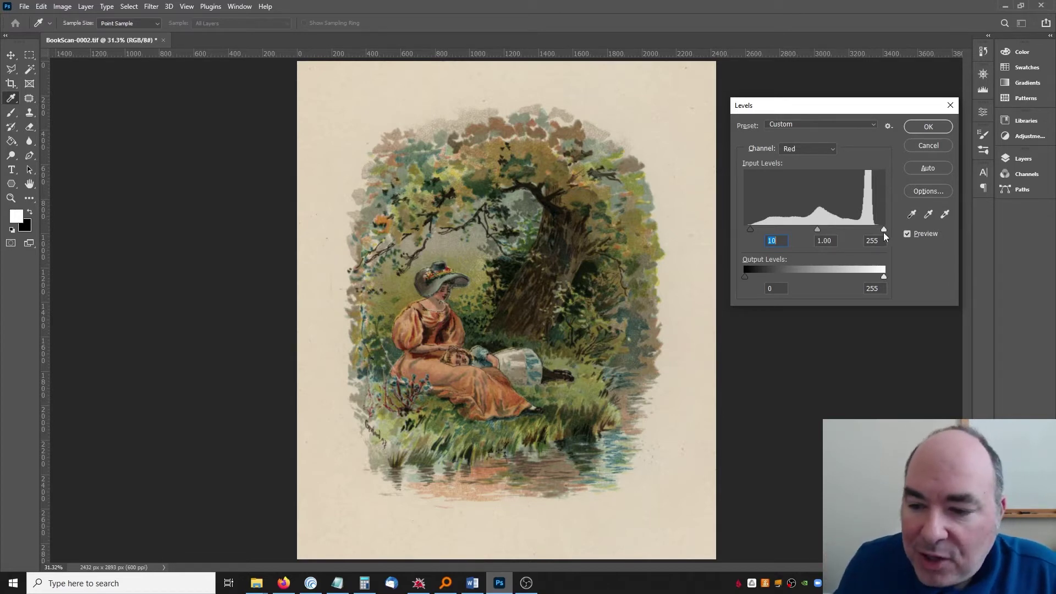
pyautogui.moveTo(882, 230); pyautogui.dragTo(864, 228)
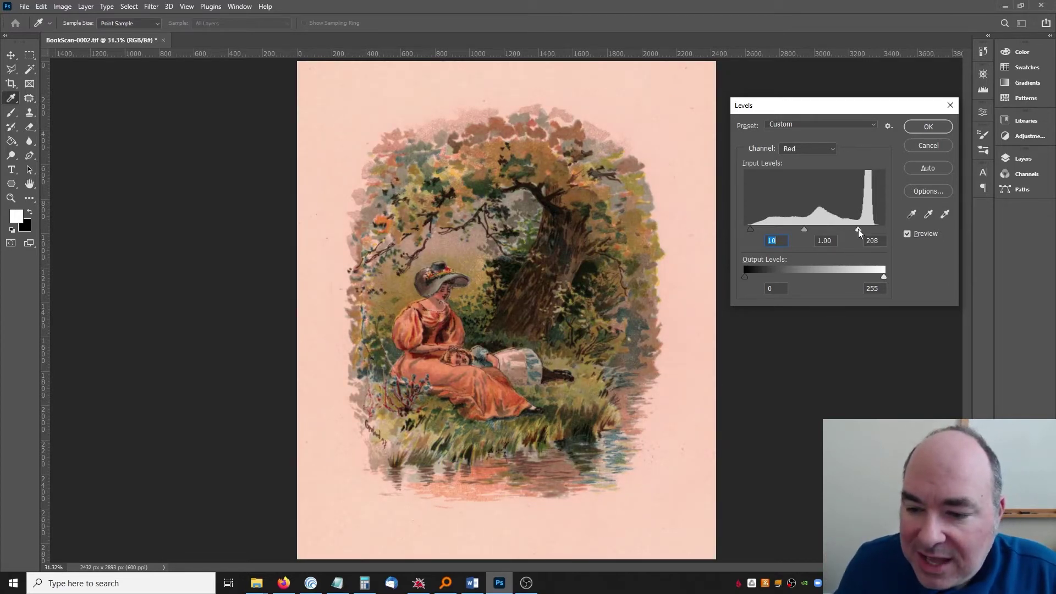
pyautogui.click(858, 229)
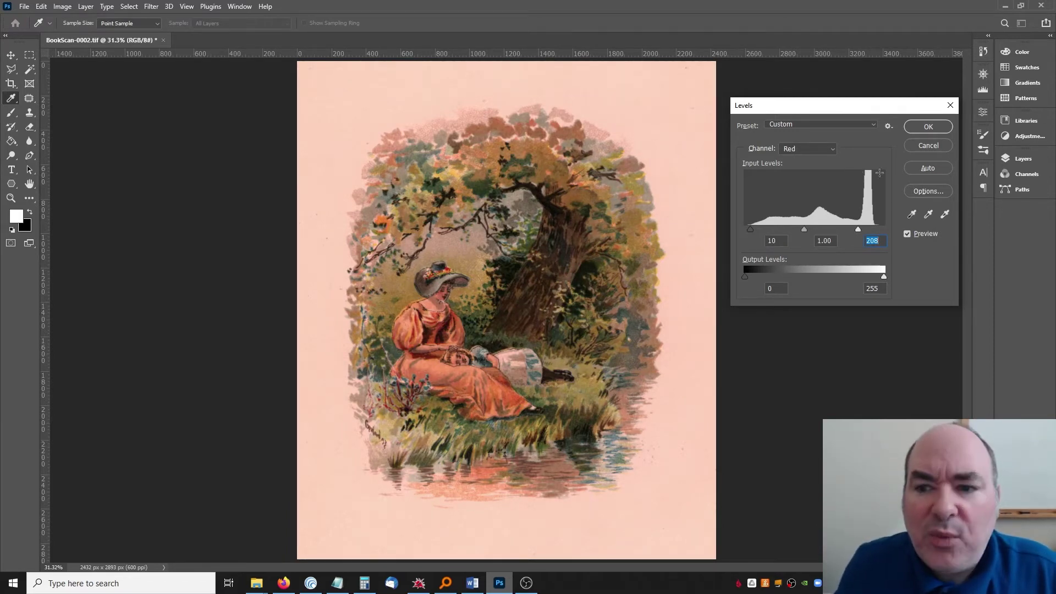
# Set the Green channel input levels to black 8 and white 194
pyautogui.click(807, 148)
pyautogui.click(796, 178)
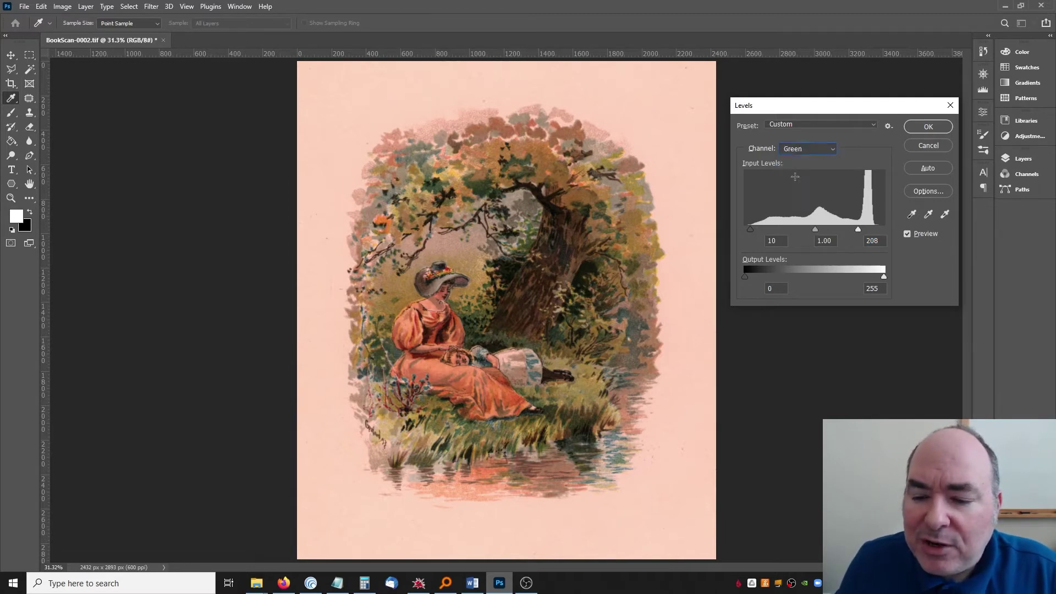
pyautogui.click(747, 229)
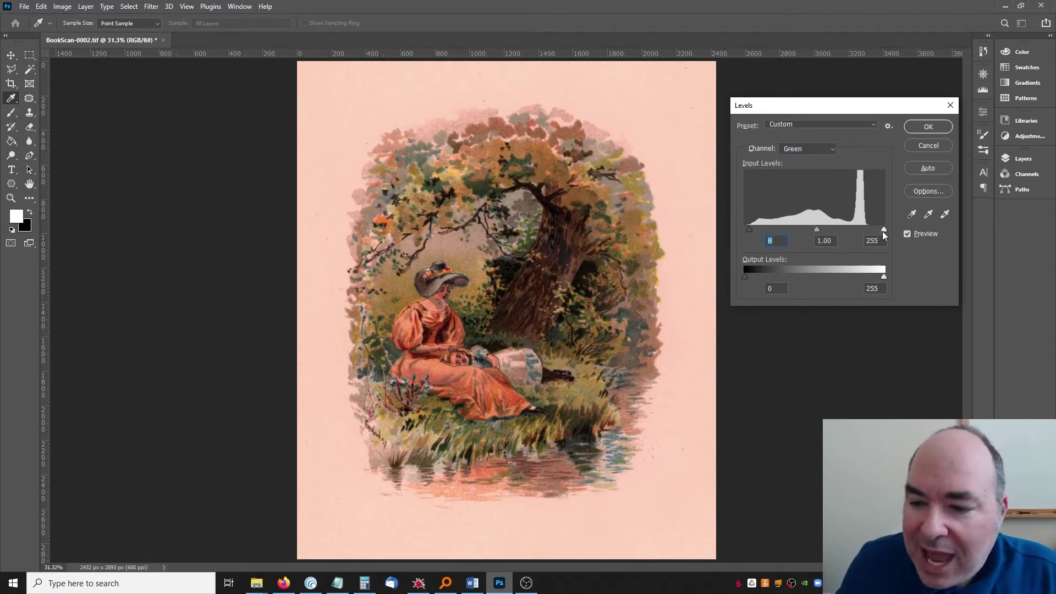
pyautogui.moveTo(883, 230); pyautogui.dragTo(851, 229)
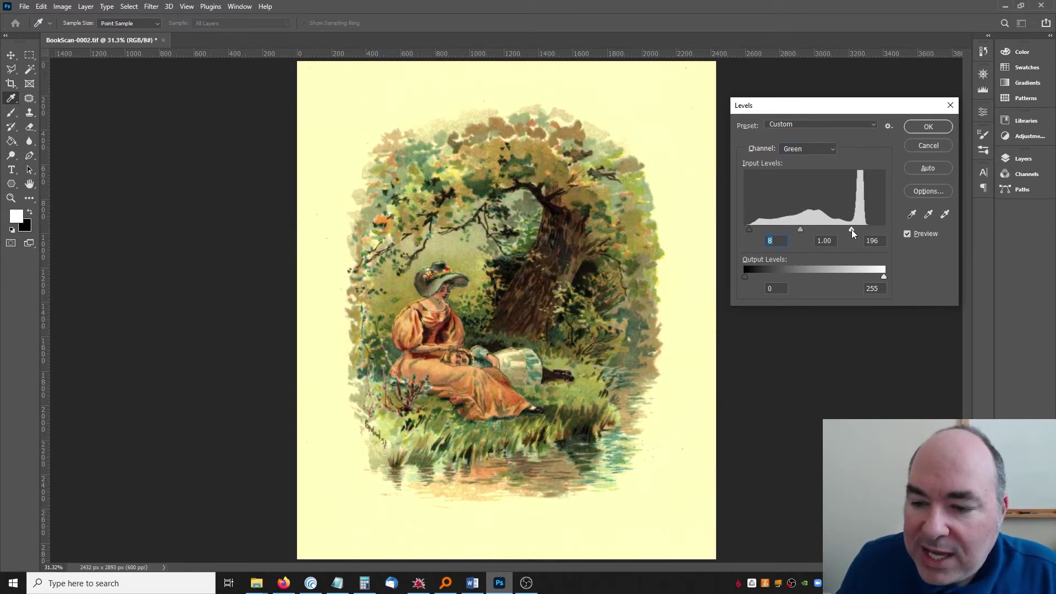
pyautogui.click(850, 229)
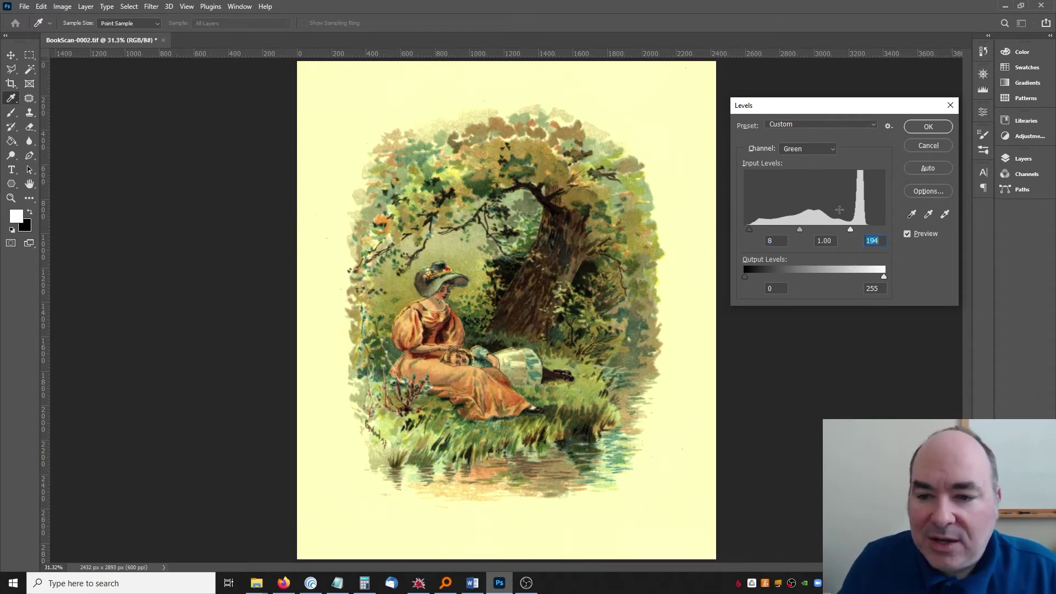
# Set the Blue channel input levels to black 1 and white 171
pyautogui.click(816, 148)
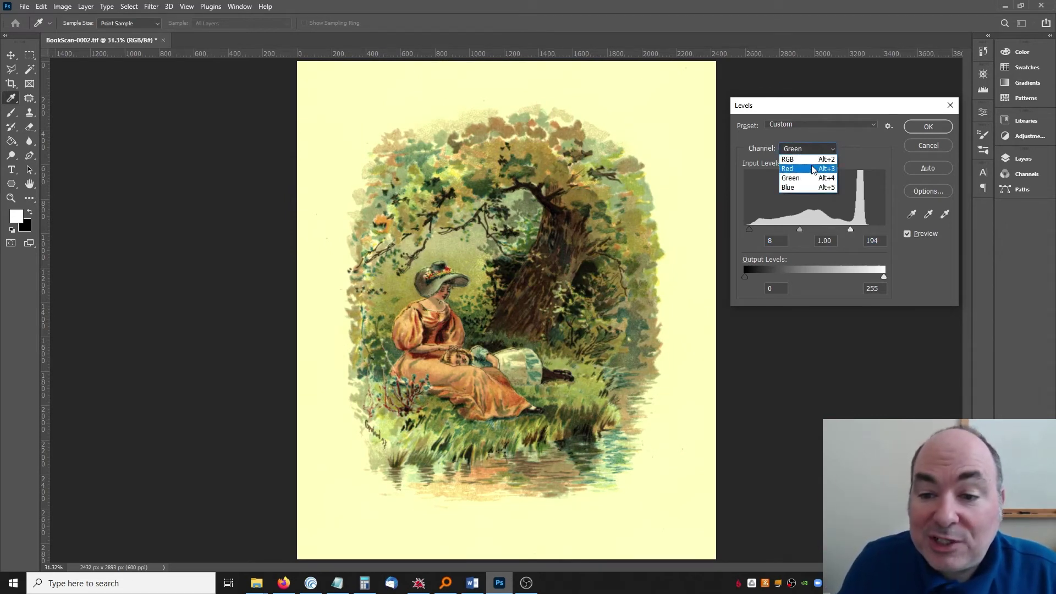
pyautogui.click(814, 168)
pyautogui.click(821, 149)
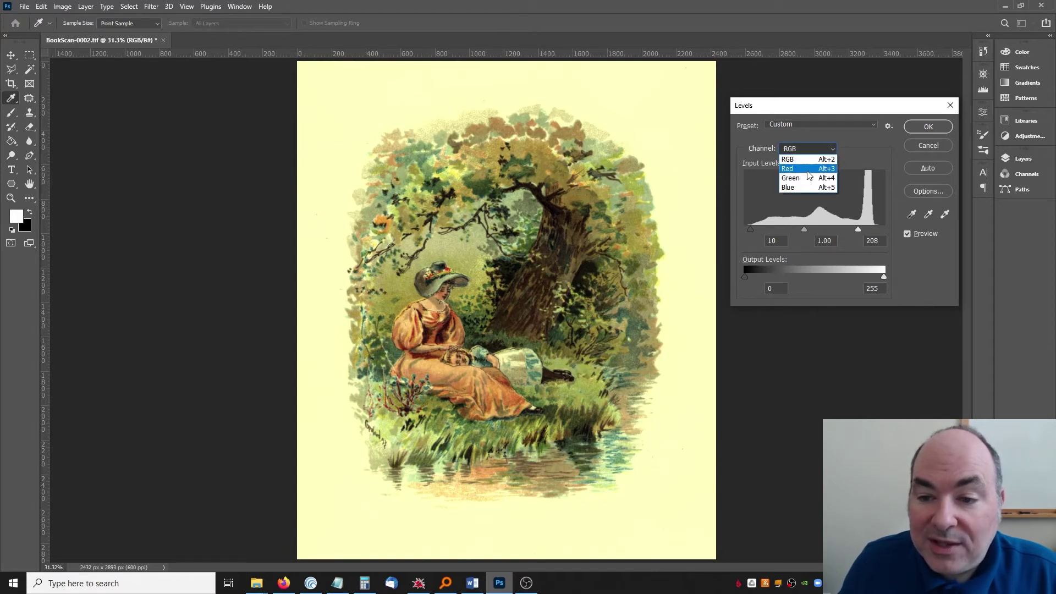
pyautogui.click(808, 180)
pyautogui.click(804, 149)
pyautogui.click(809, 192)
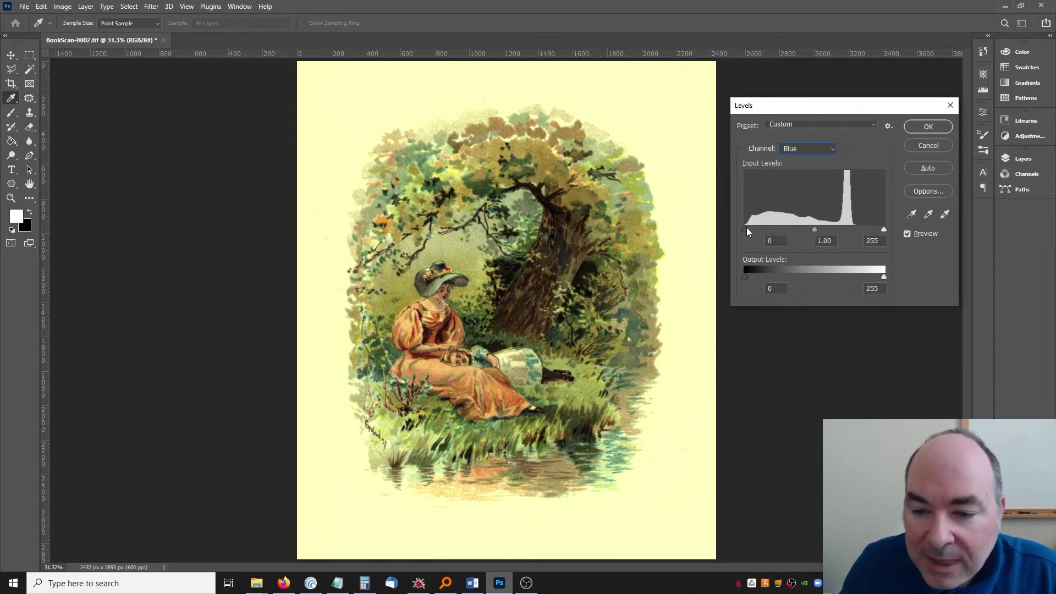
pyautogui.click(746, 231)
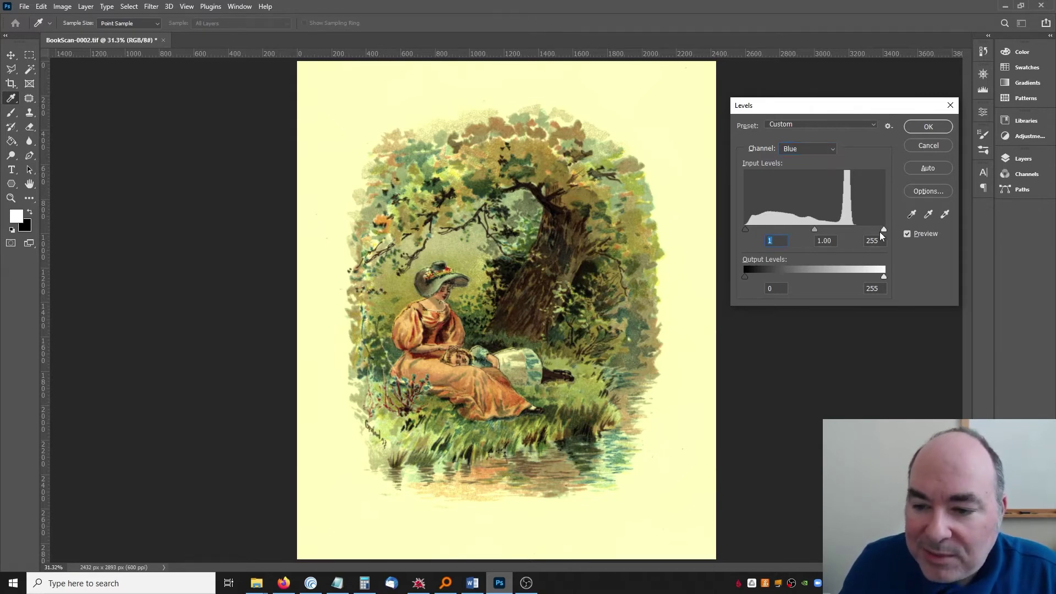
pyautogui.moveTo(884, 229); pyautogui.dragTo(838, 230)
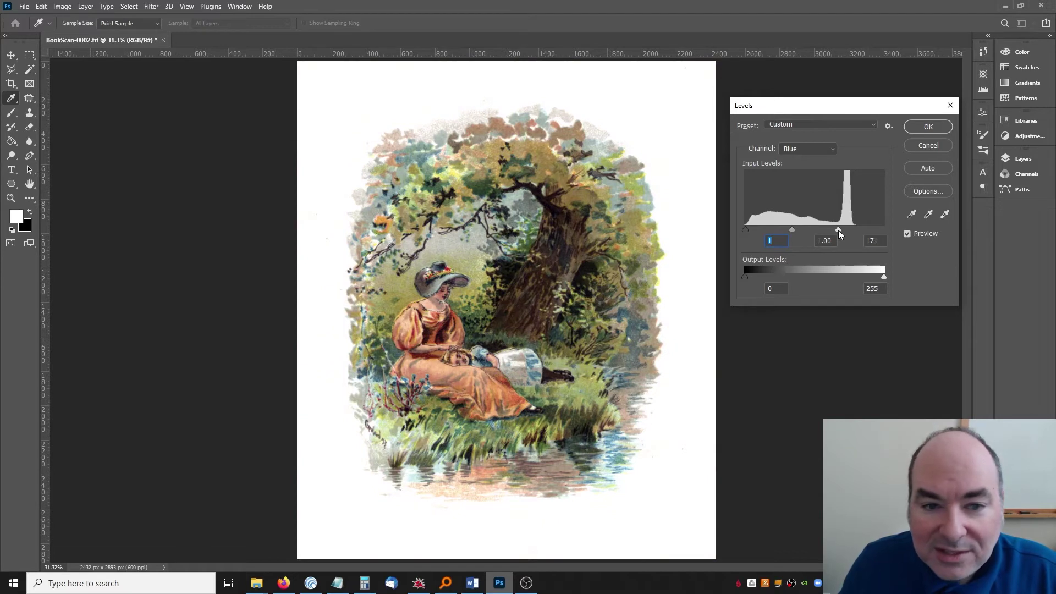
pyautogui.click(839, 230)
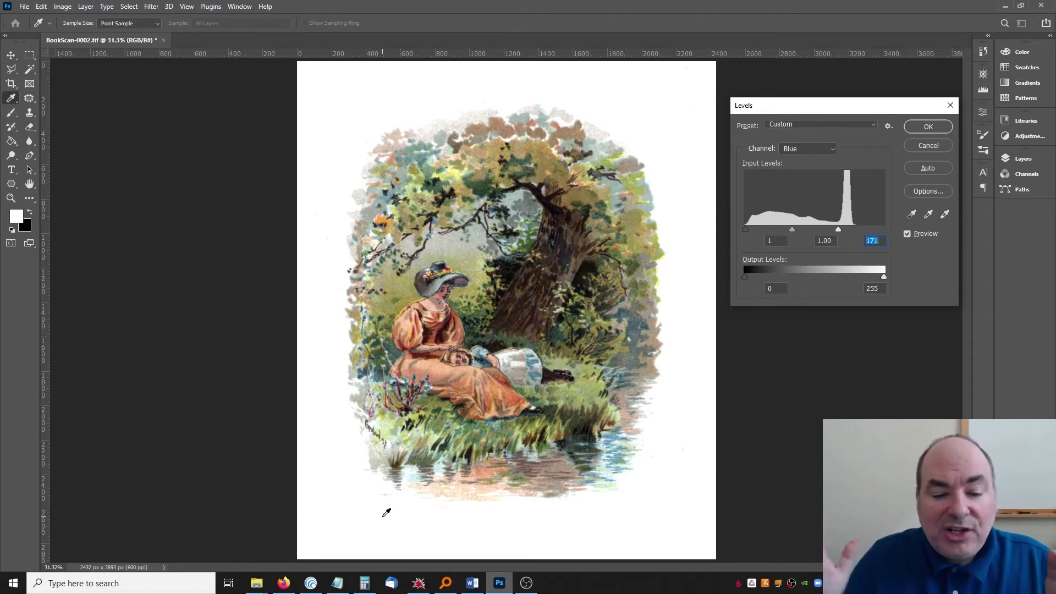
# Compare the corrected and original scan with Preview, then apply the per-channel Levels correction
pyautogui.click(908, 235)
pyautogui.click(907, 235)
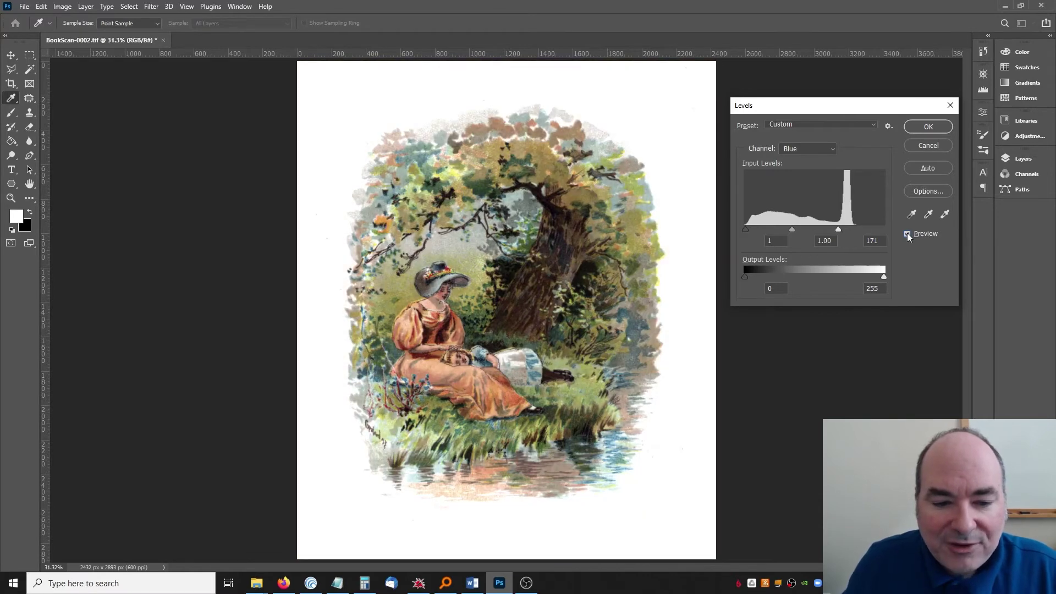
pyautogui.click(908, 235)
pyautogui.click(908, 235)
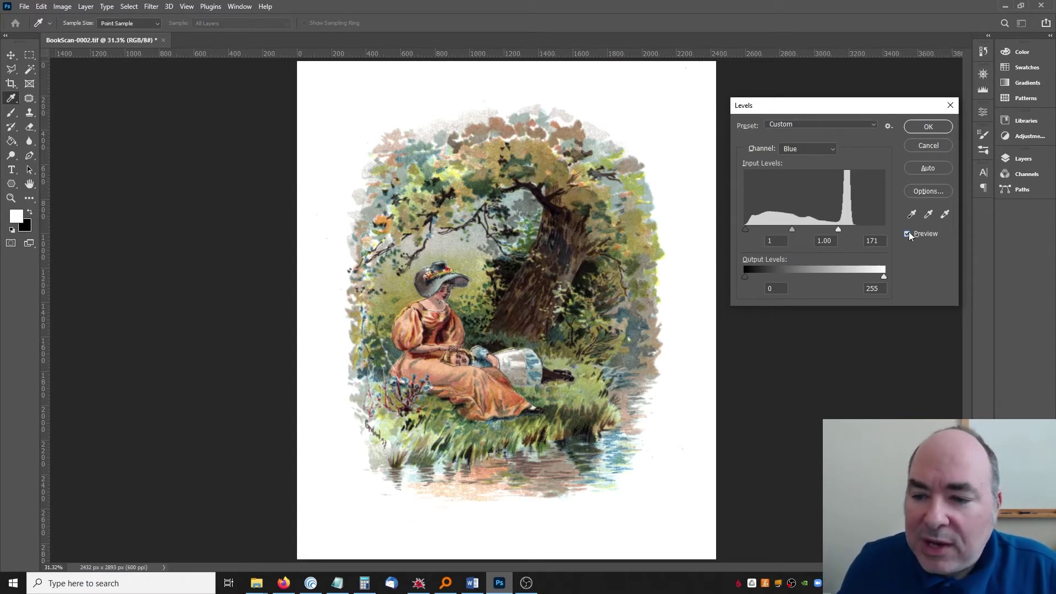
pyautogui.click(927, 127)
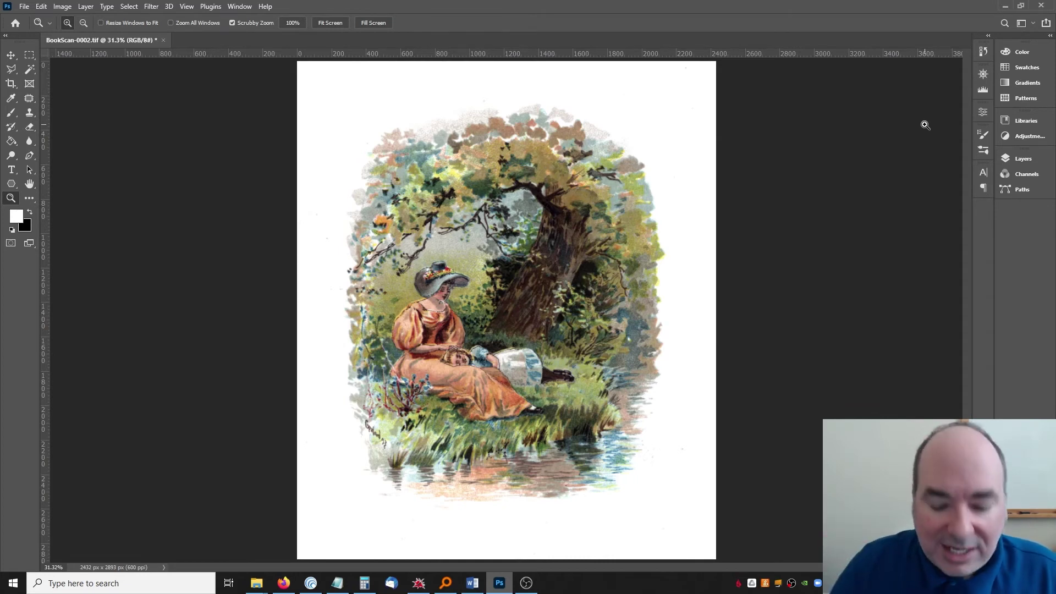
pyautogui.hotkey('ctrl', 'l')
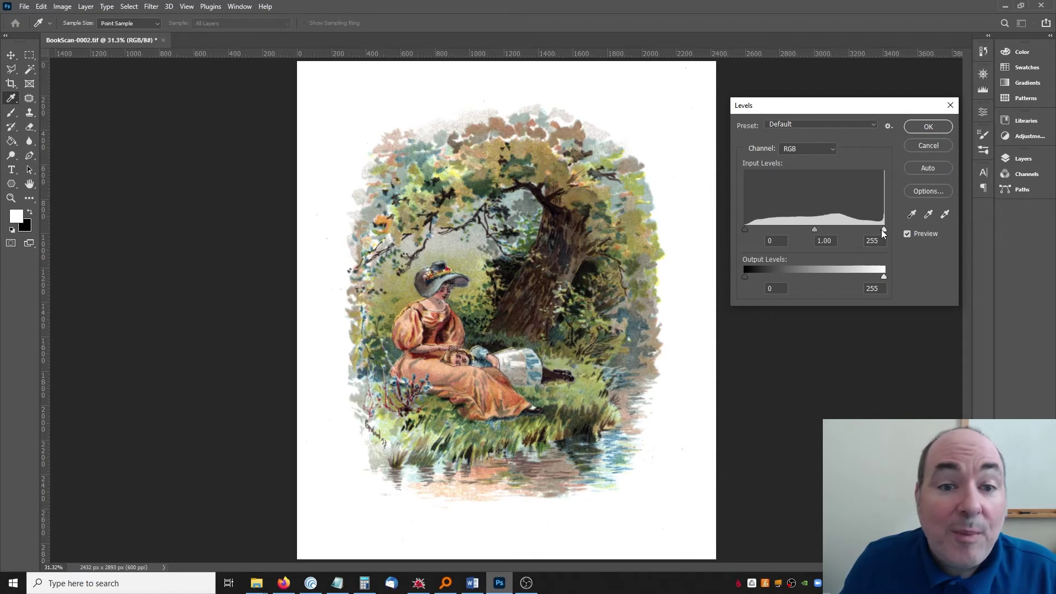
# Review the corrected Red, Green and Blue histograms, close Levels unchanged, and select the Brush
pyautogui.click(819, 151)
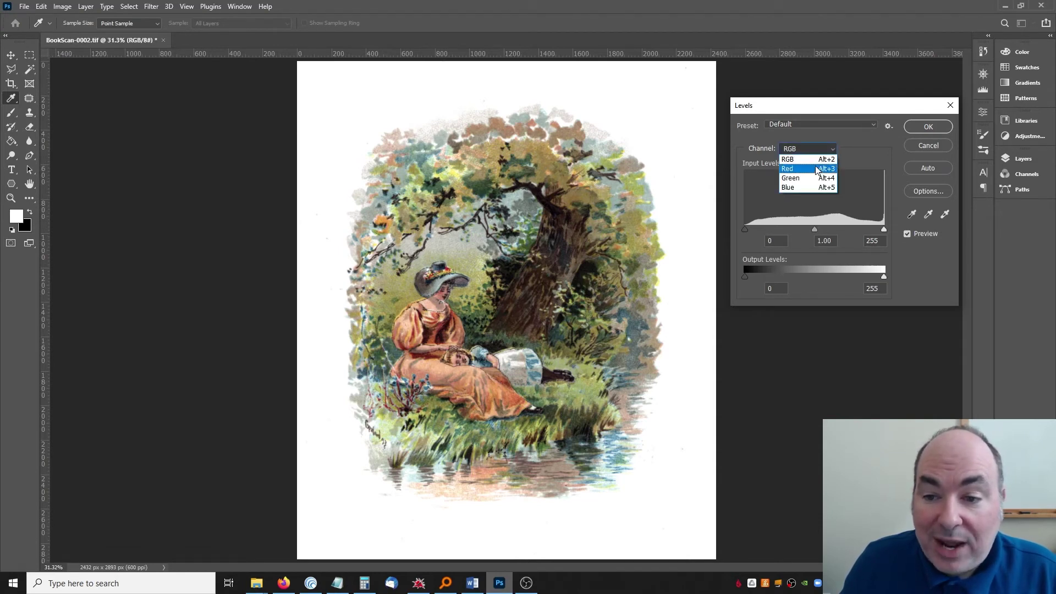
pyautogui.click(814, 165)
pyautogui.click(815, 156)
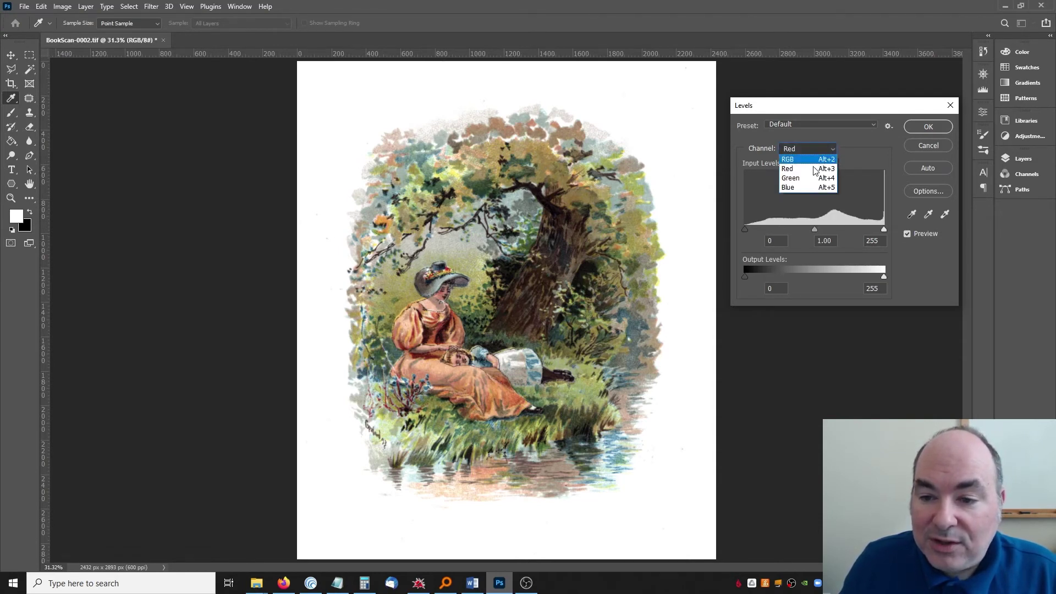
pyautogui.click(812, 177)
pyautogui.click(813, 149)
pyautogui.click(810, 188)
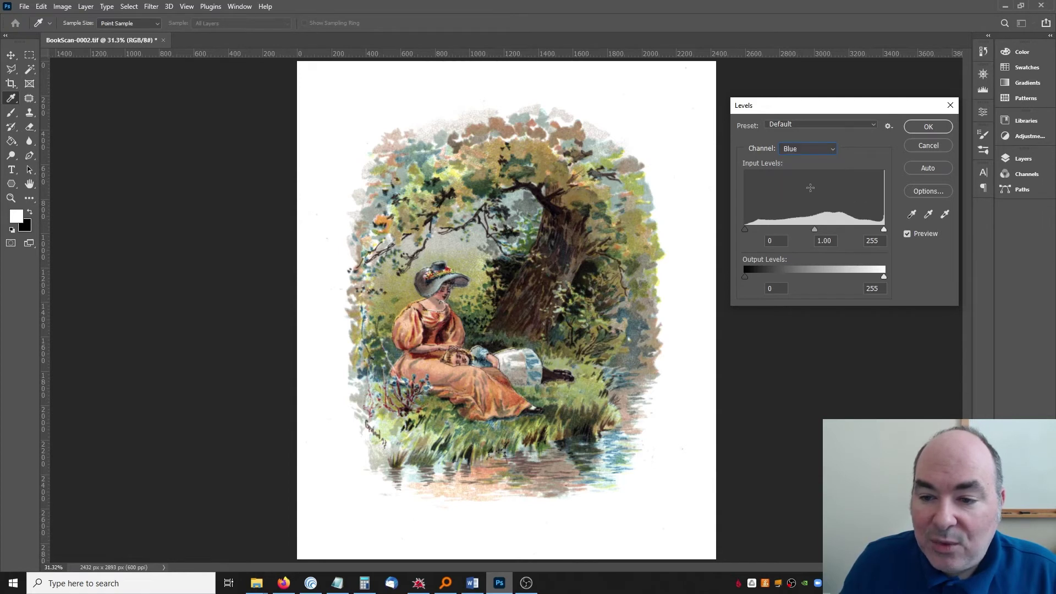
pyautogui.click(919, 147)
pyautogui.press('z')
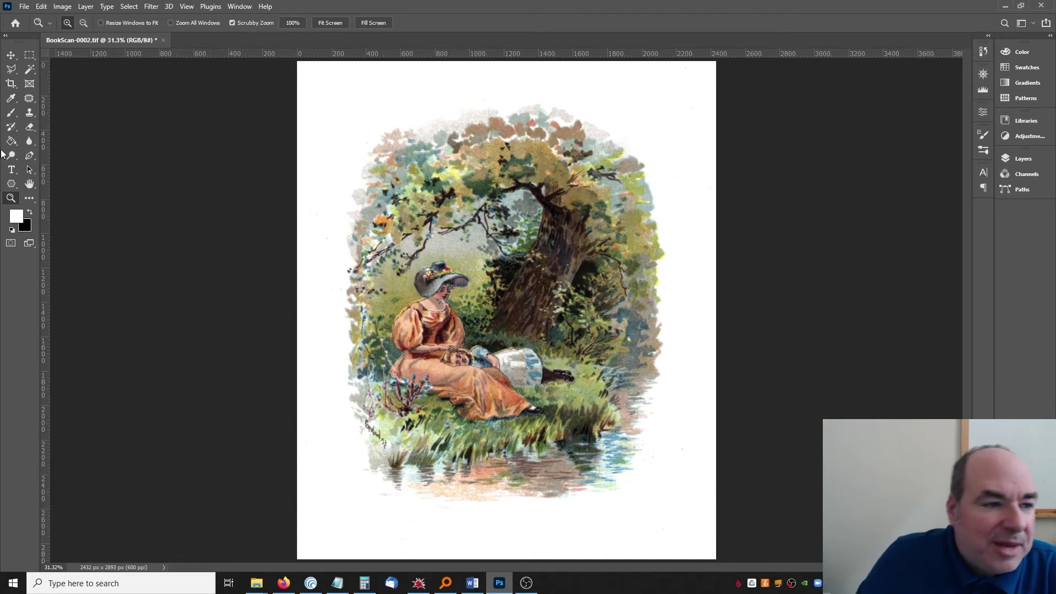
pyautogui.click(9, 115)
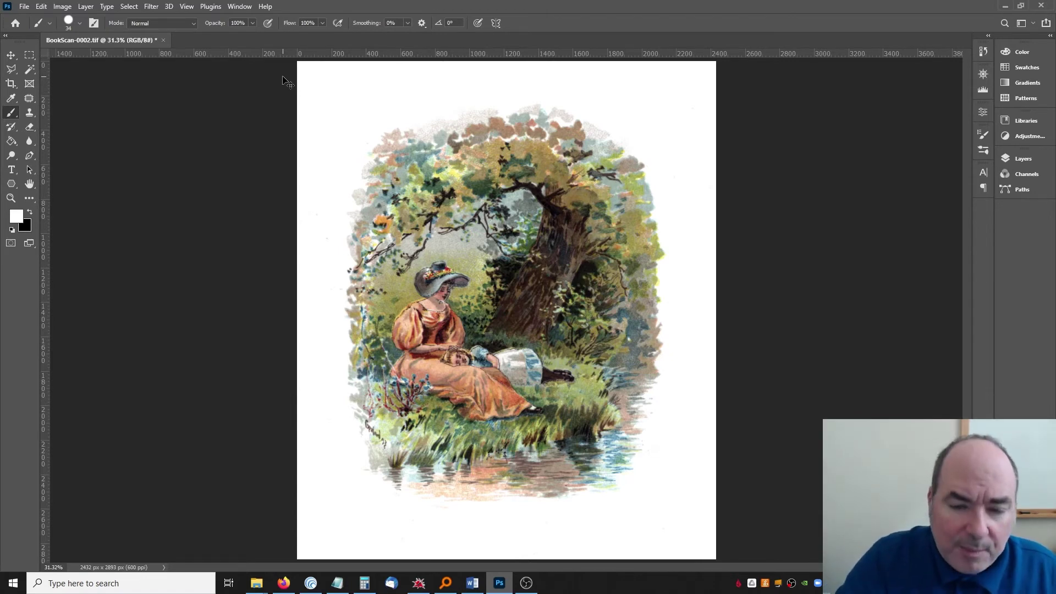
pyautogui.hotkey('ctrl', 'u')
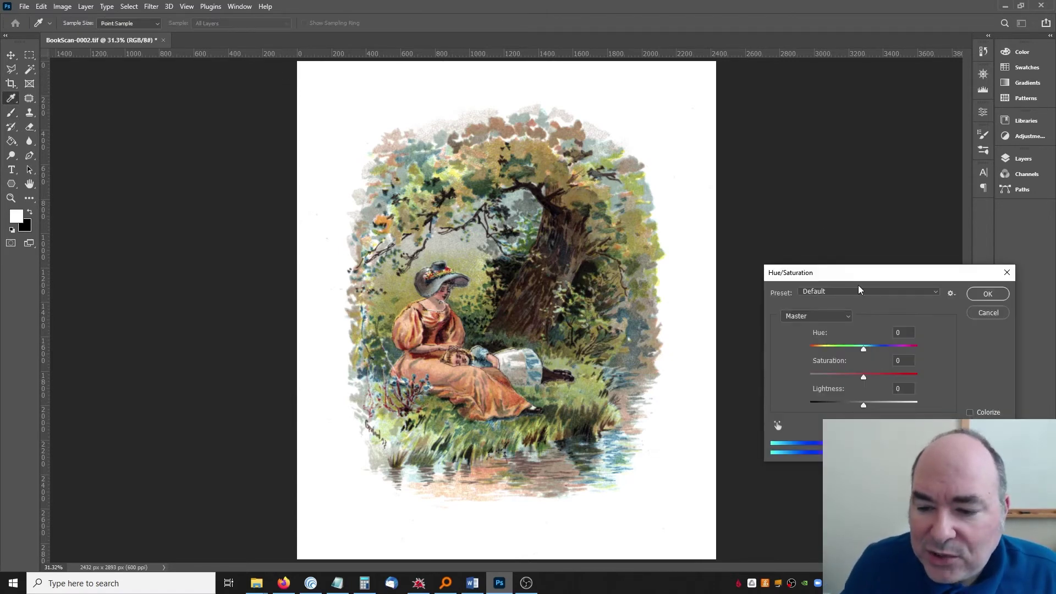
# Set Hue/Saturation saturation to +28, compare with Preview, and apply it
pyautogui.moveTo(860, 279); pyautogui.dragTo(837, 91)
pyautogui.moveTo(842, 190); pyautogui.dragTo(924, 177)
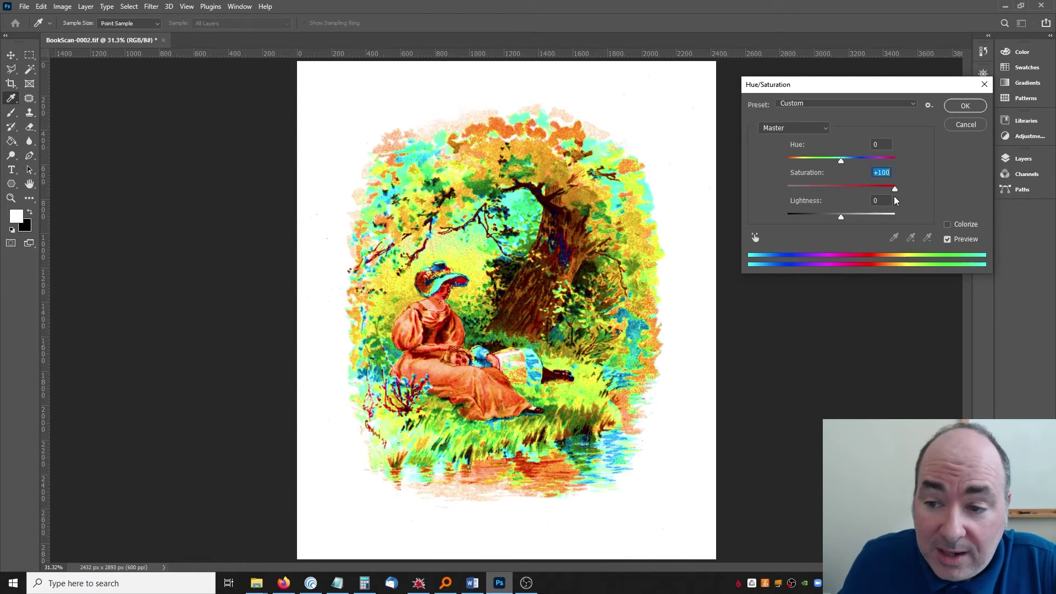
pyautogui.moveTo(895, 189); pyautogui.dragTo(859, 191)
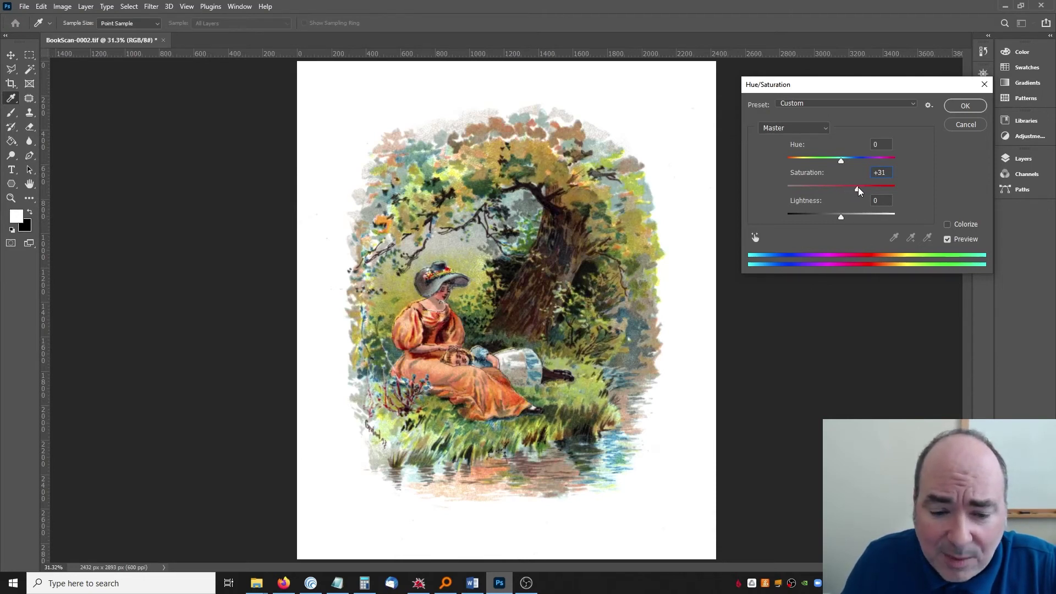
pyautogui.moveTo(860, 191); pyautogui.dragTo(857, 195)
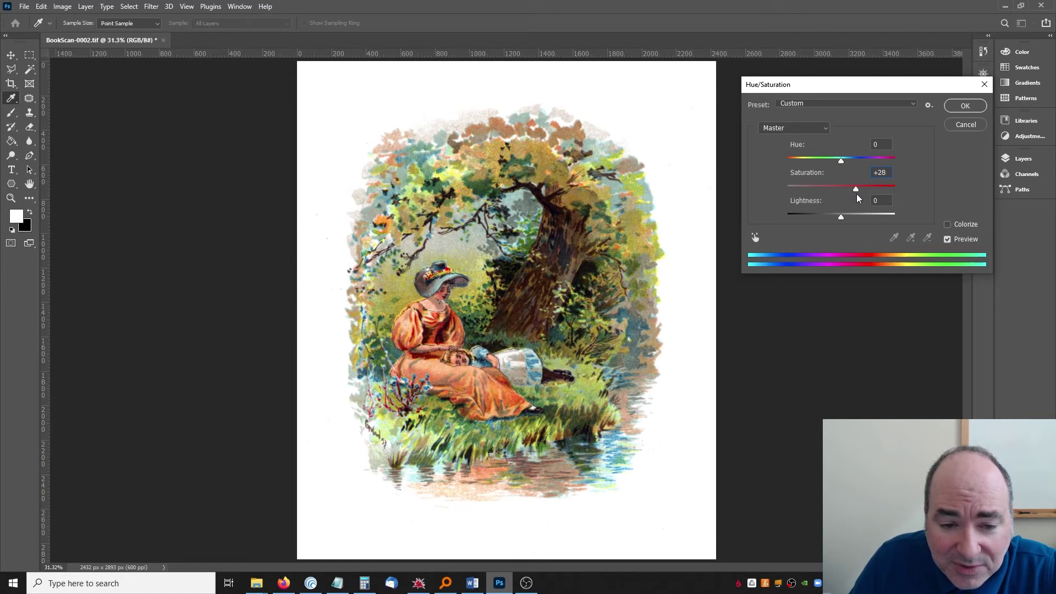
pyautogui.moveTo(858, 198); pyautogui.dragTo(857, 198)
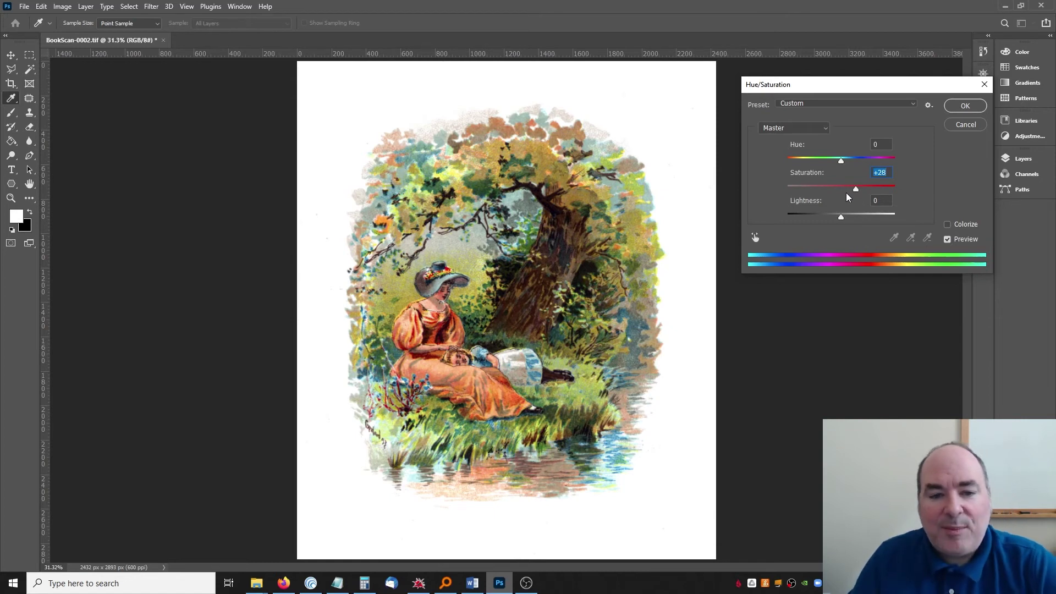
pyautogui.click(948, 239)
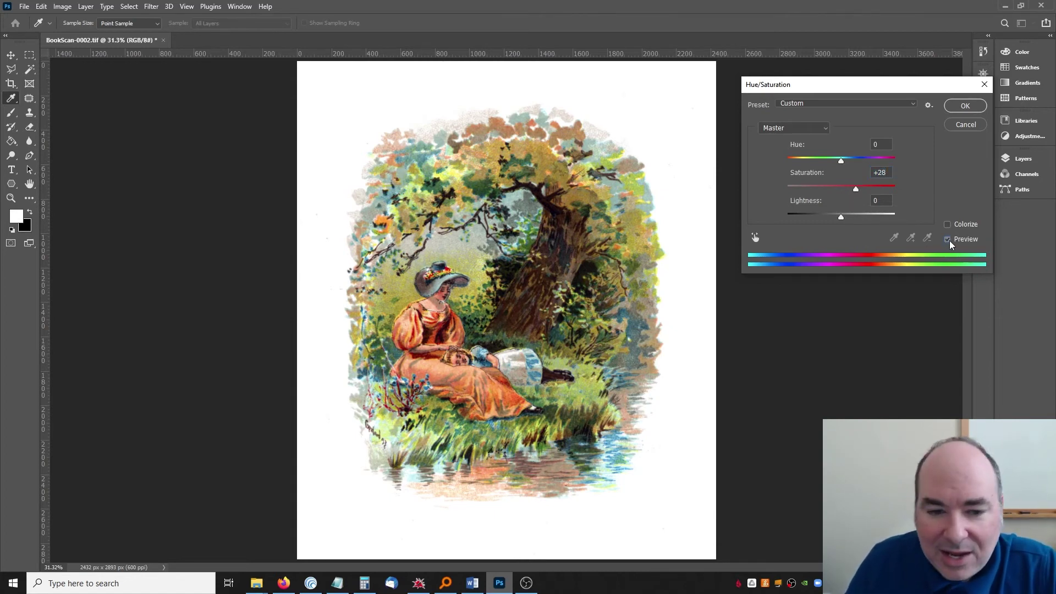
pyautogui.click(948, 240)
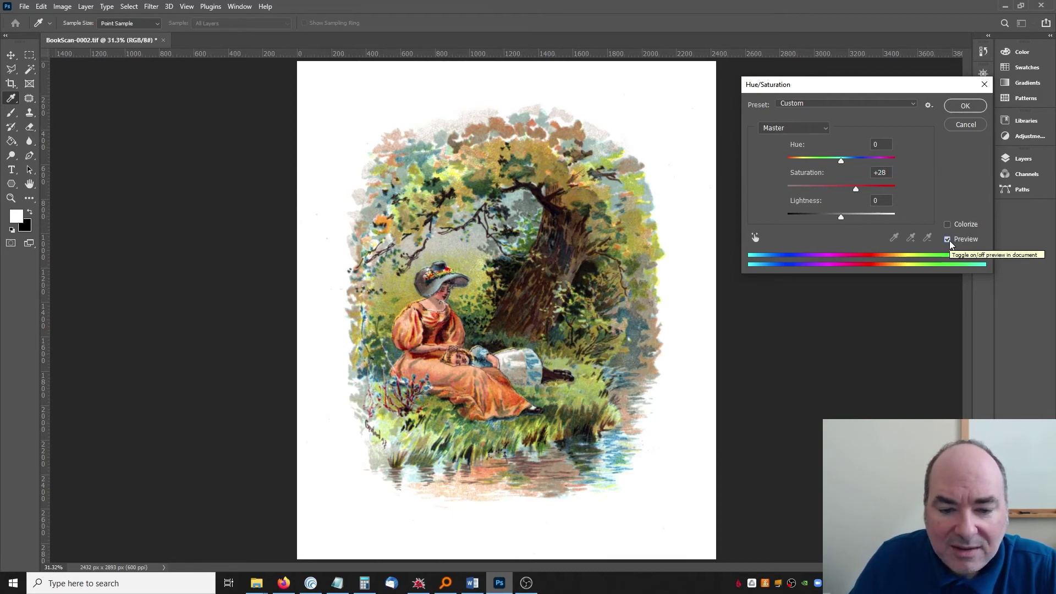
pyautogui.click(973, 106)
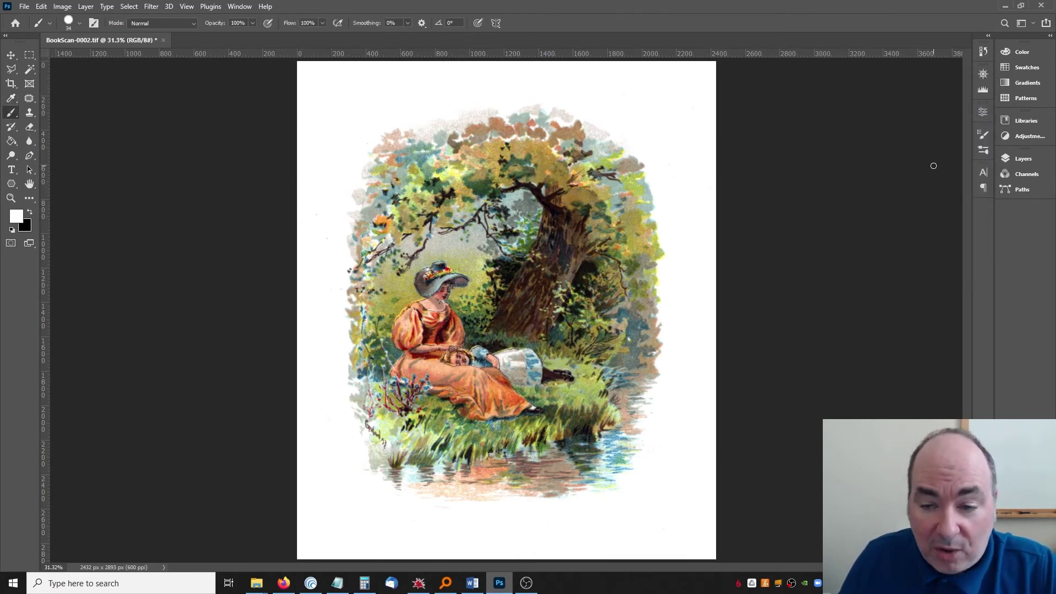
# In the History panel, compare the pre-Levels state, then return to the Hue/Saturation state
pyautogui.click(984, 51)
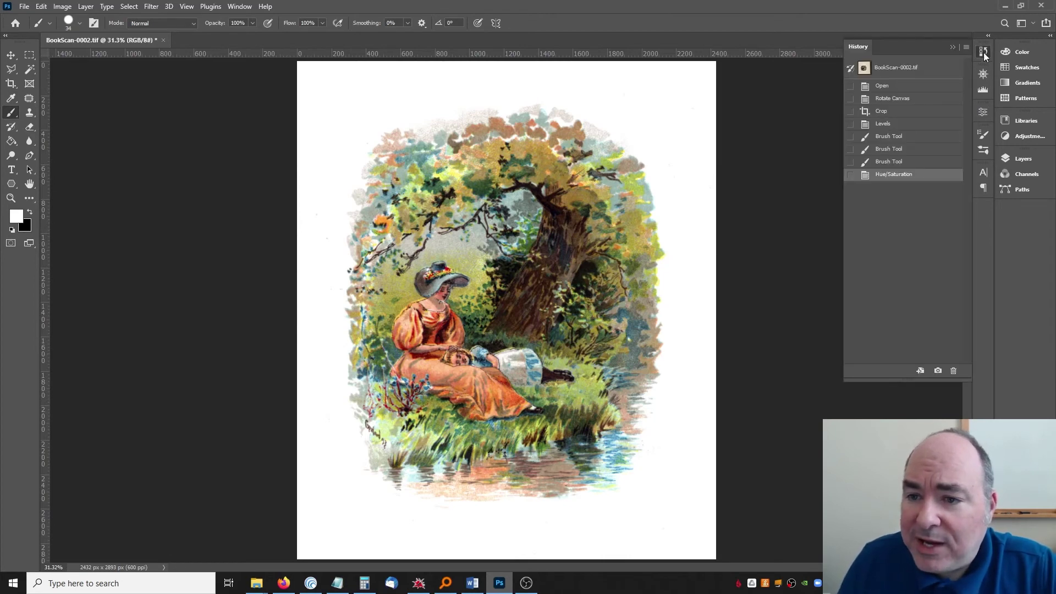
pyautogui.click(915, 116)
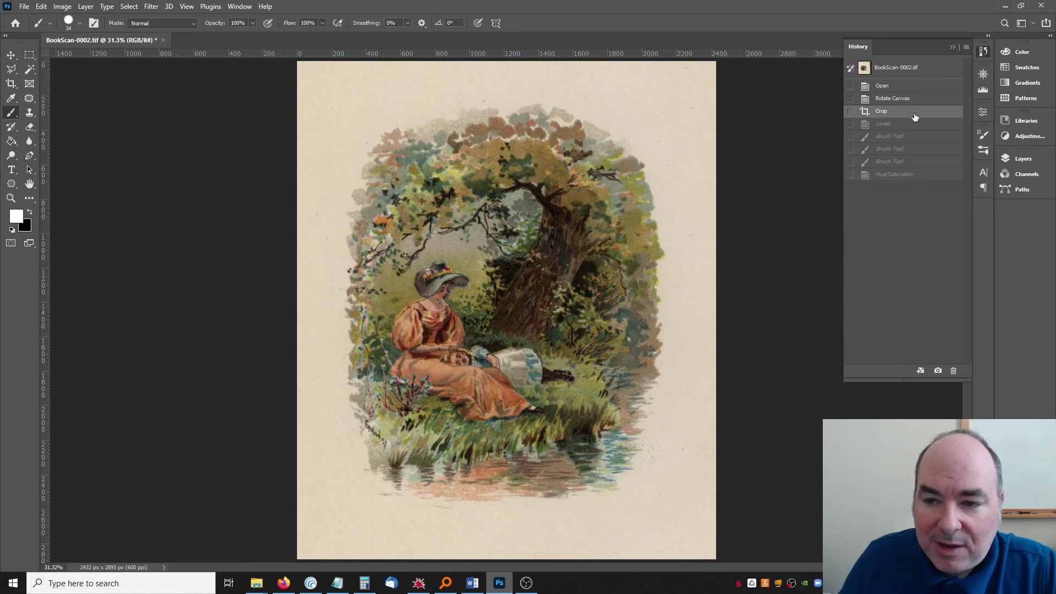
pyautogui.click(913, 180)
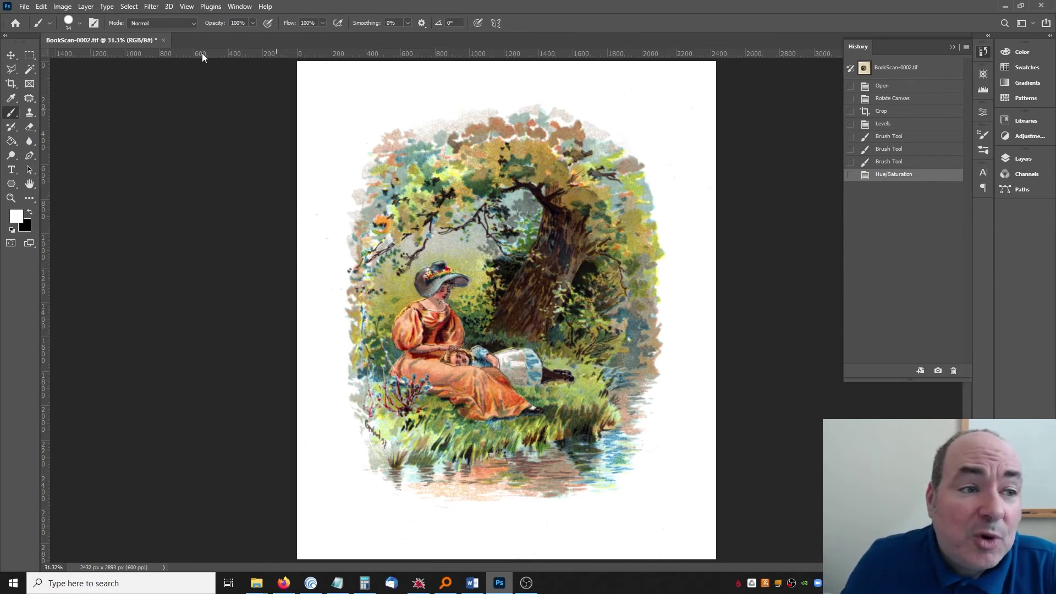
pyautogui.click(69, 11)
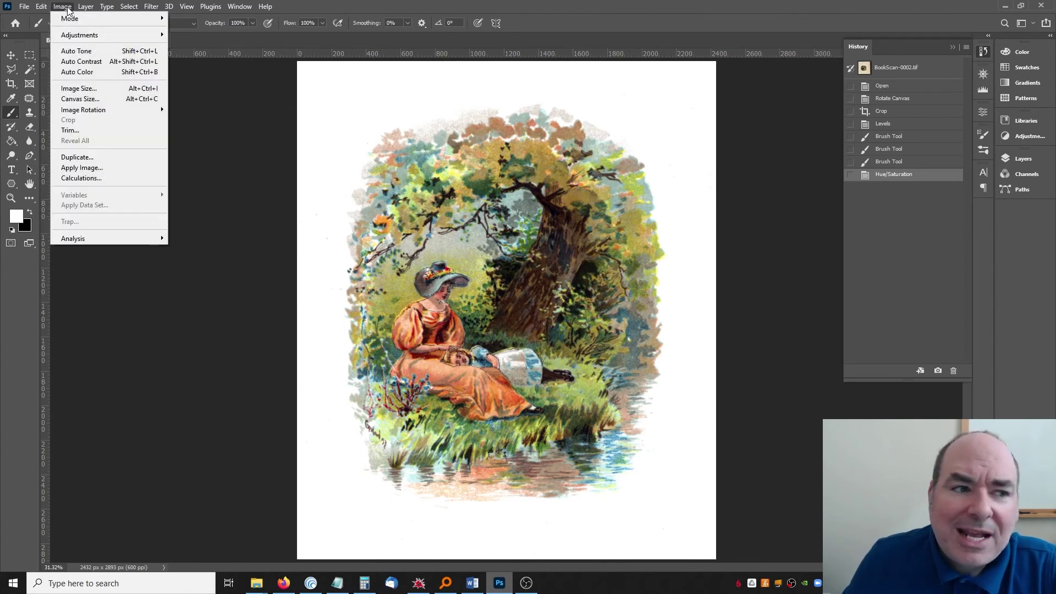
pyautogui.moveTo(70, 37)
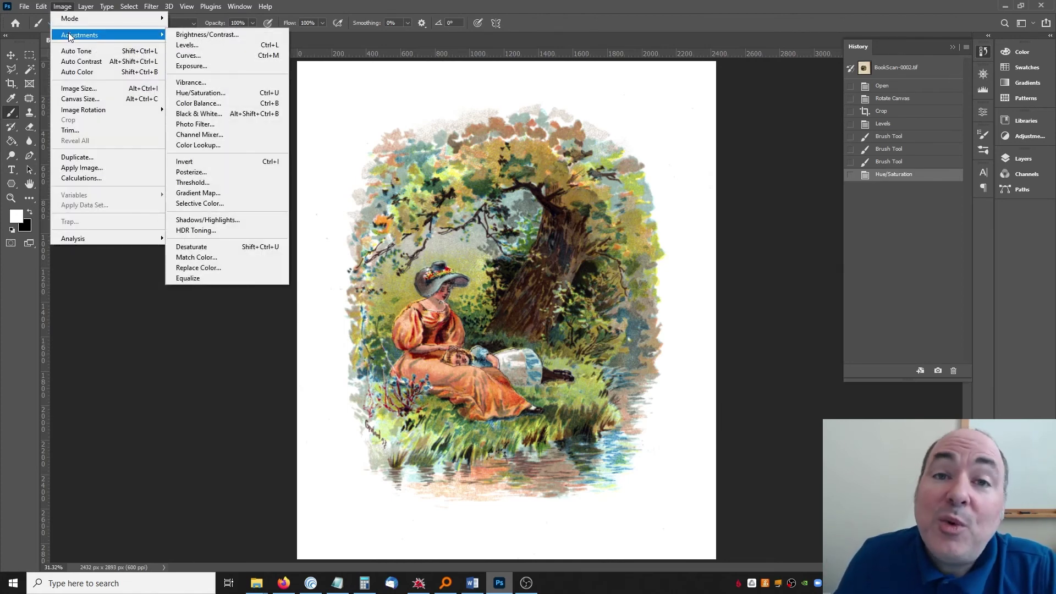
pyautogui.click(255, 126)
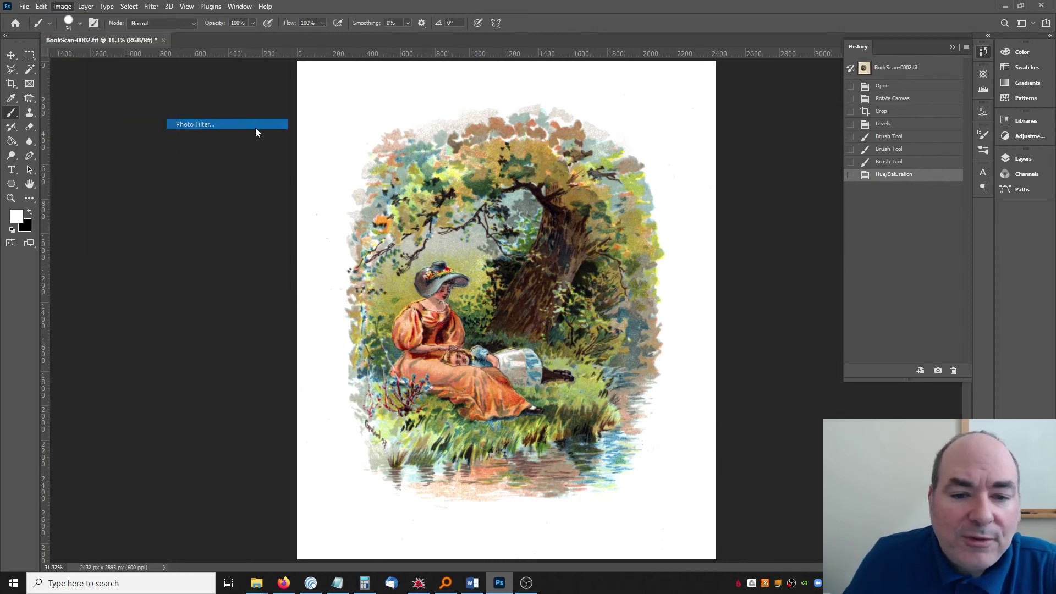
pyautogui.moveTo(545, 140); pyautogui.dragTo(852, 147)
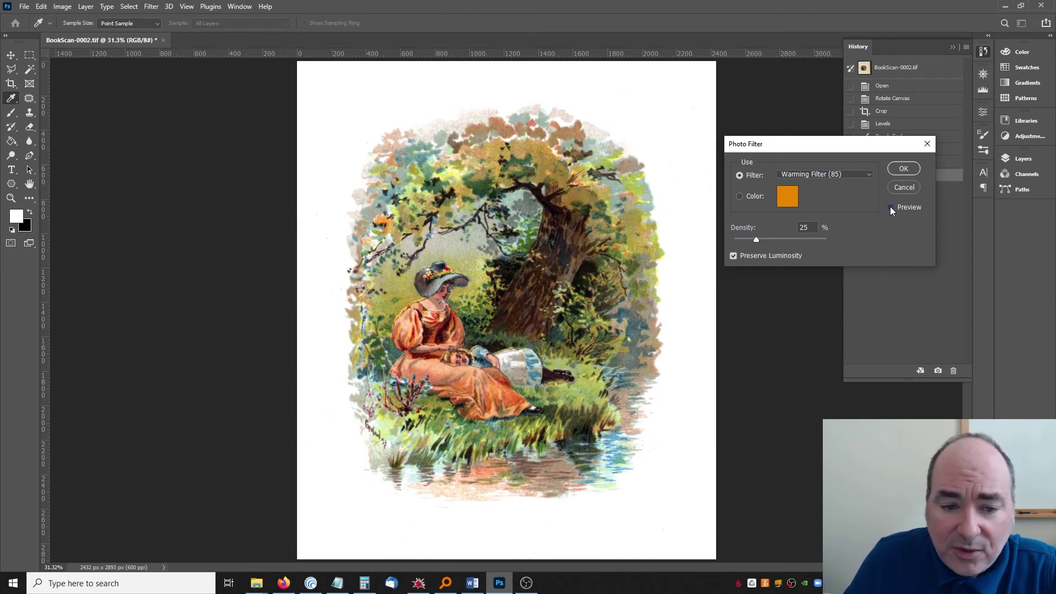
pyautogui.click(802, 174)
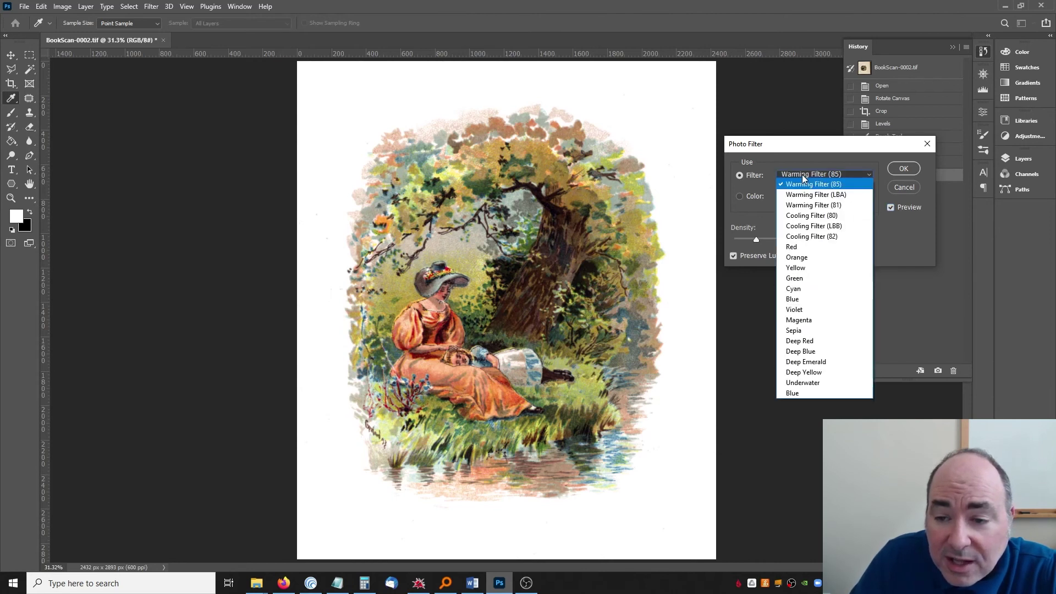
pyautogui.click(803, 187)
pyautogui.click(806, 177)
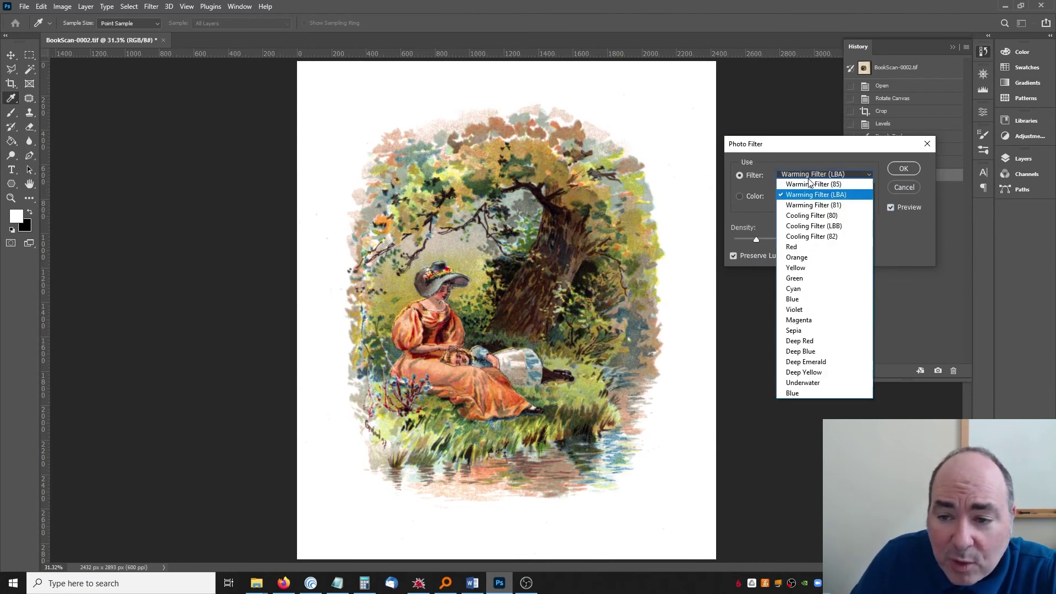
pyautogui.click(812, 202)
pyautogui.click(815, 176)
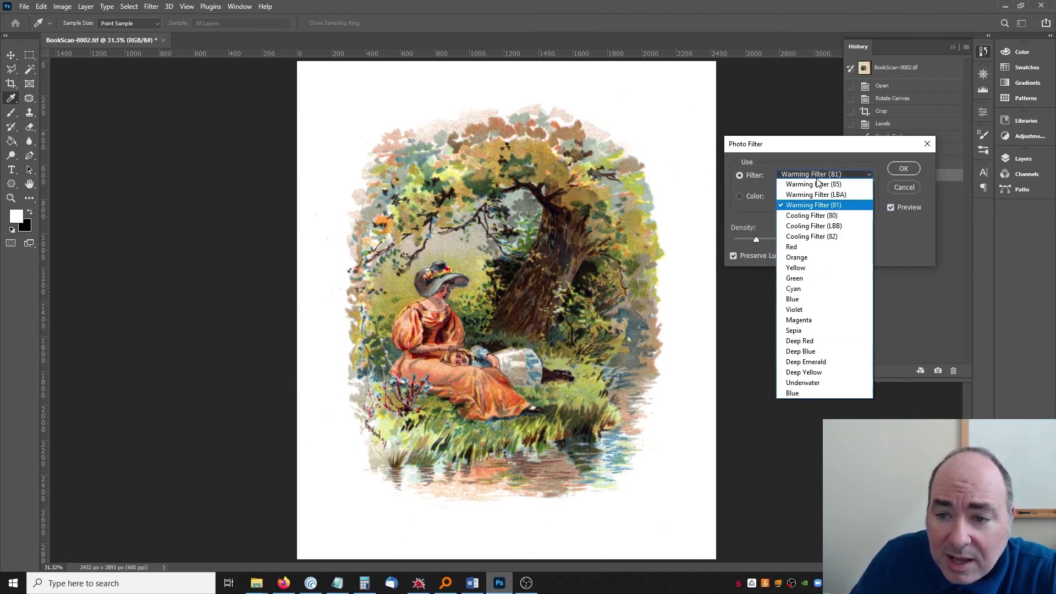
pyautogui.click(817, 181)
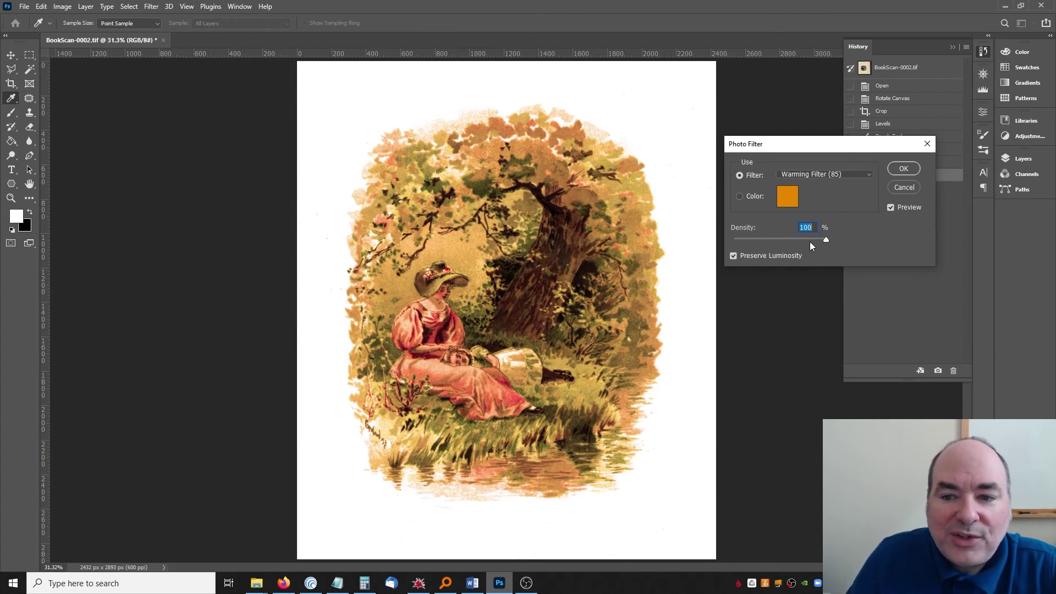
pyautogui.moveTo(824, 240); pyautogui.dragTo(751, 239)
pyautogui.click(735, 256)
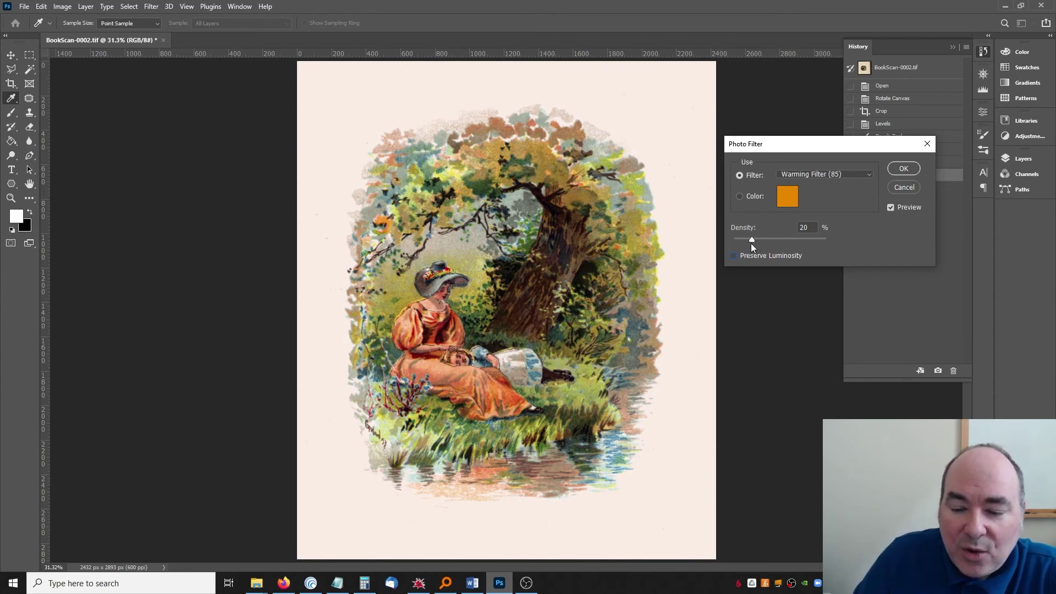
pyautogui.click(741, 256)
pyautogui.click(742, 256)
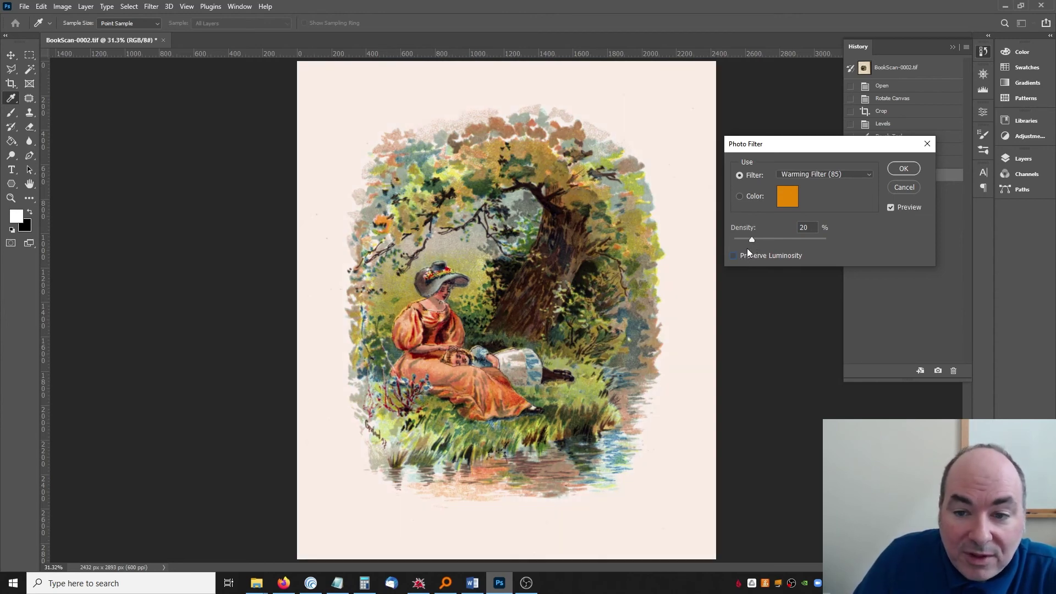
pyautogui.moveTo(750, 242); pyautogui.dragTo(742, 243)
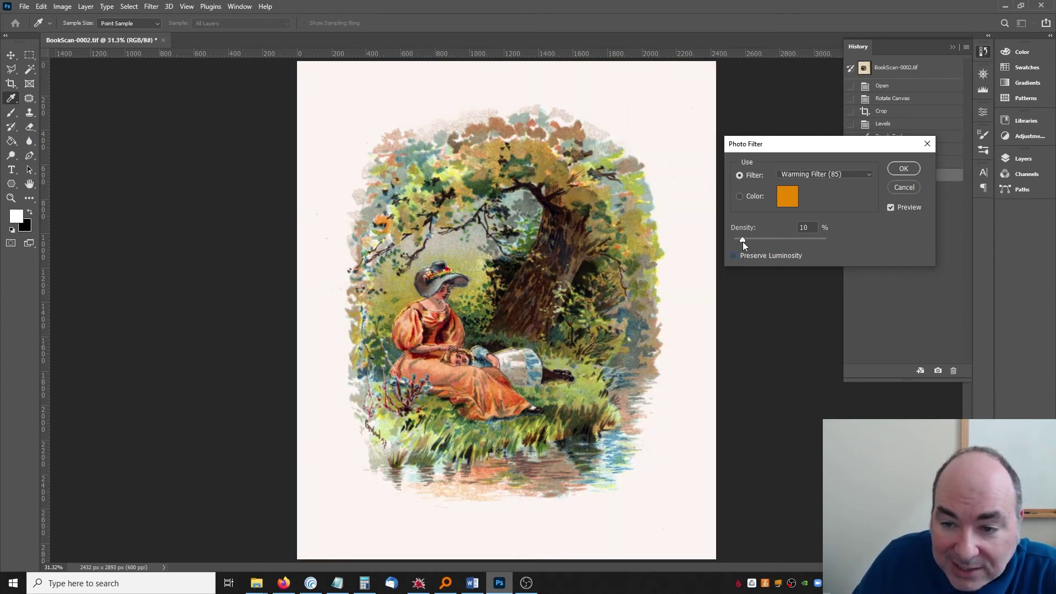
pyautogui.click(891, 207)
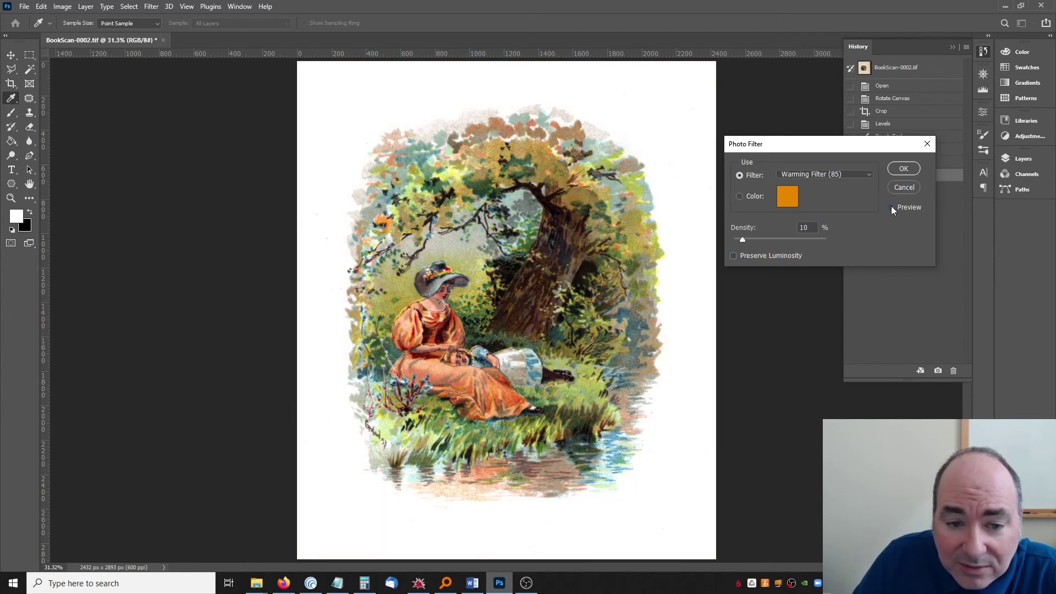
pyautogui.click(891, 207)
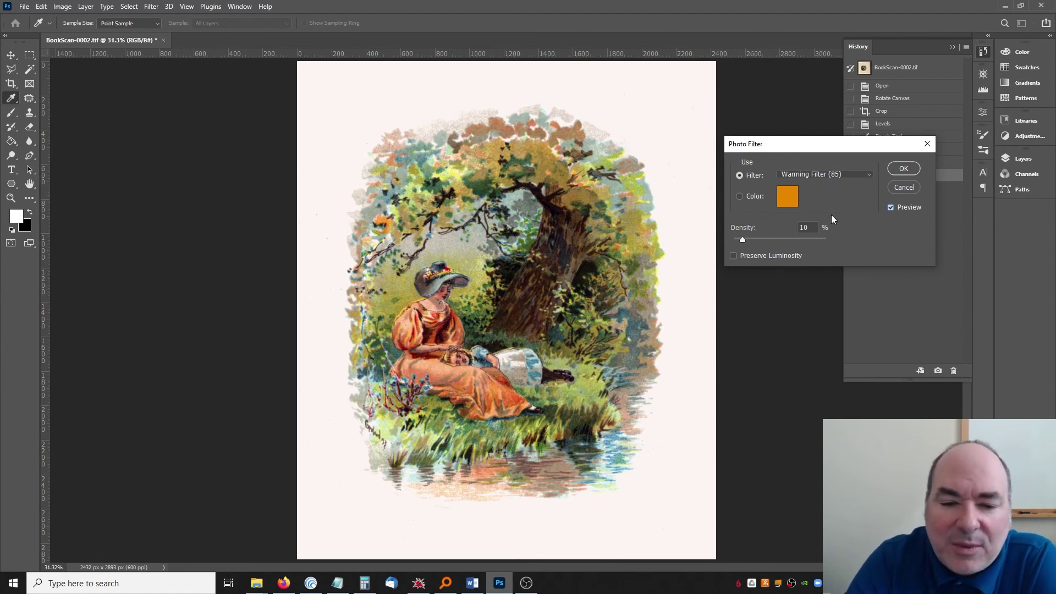
pyautogui.click(904, 189)
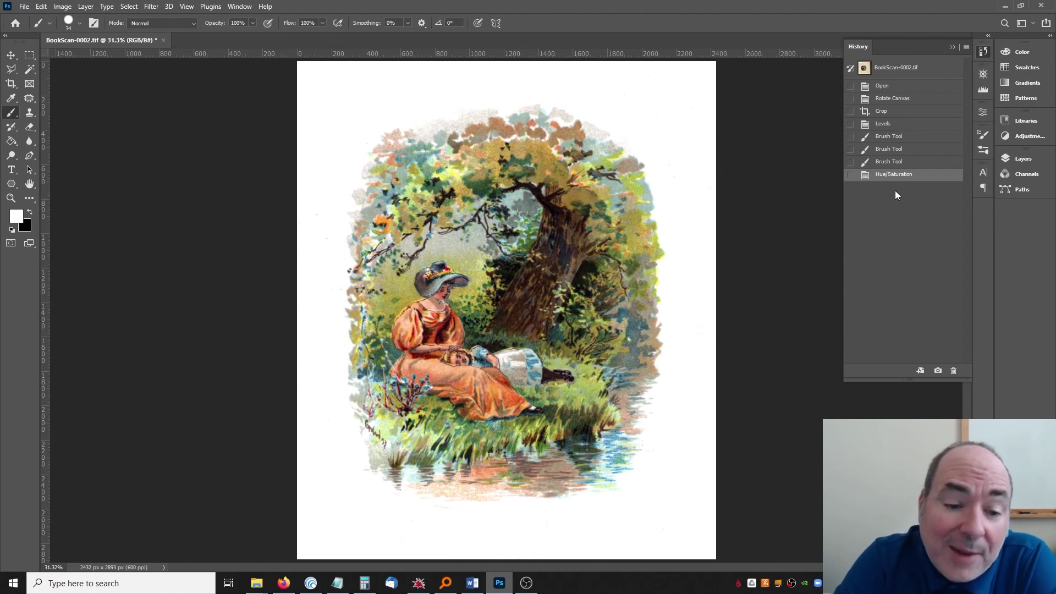
# Save the corrected scan over the original BookScan-0002.tif with File > Save
pyautogui.click(41, 7)
pyautogui.click(24, 7)
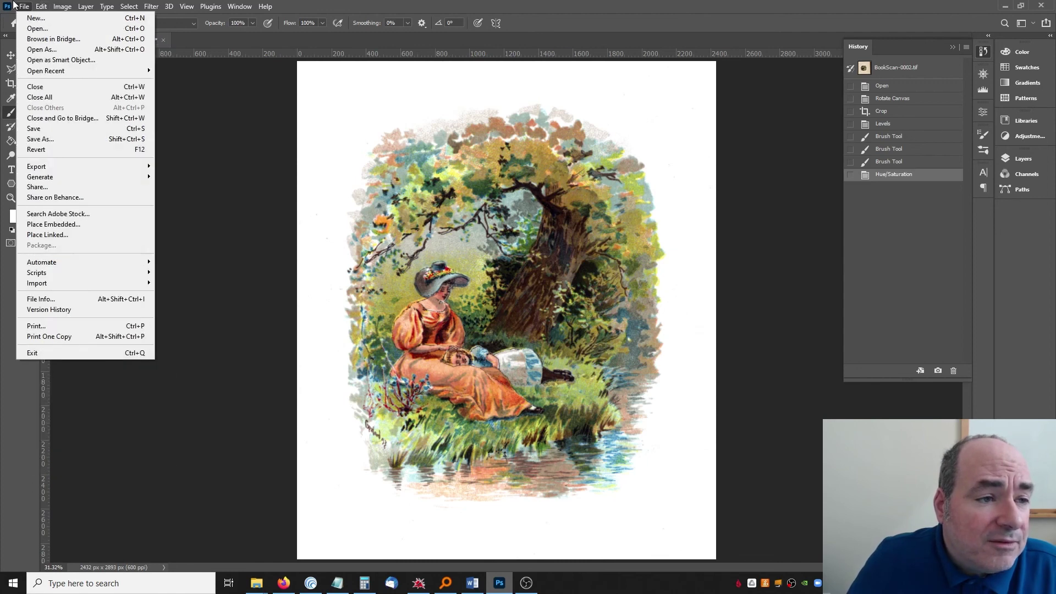
pyautogui.click(45, 130)
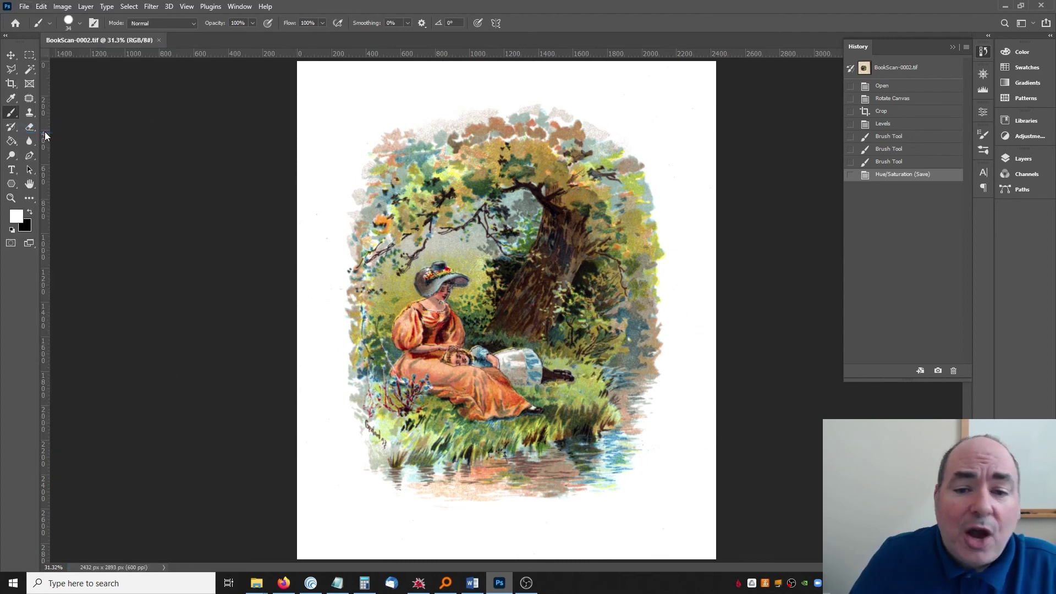